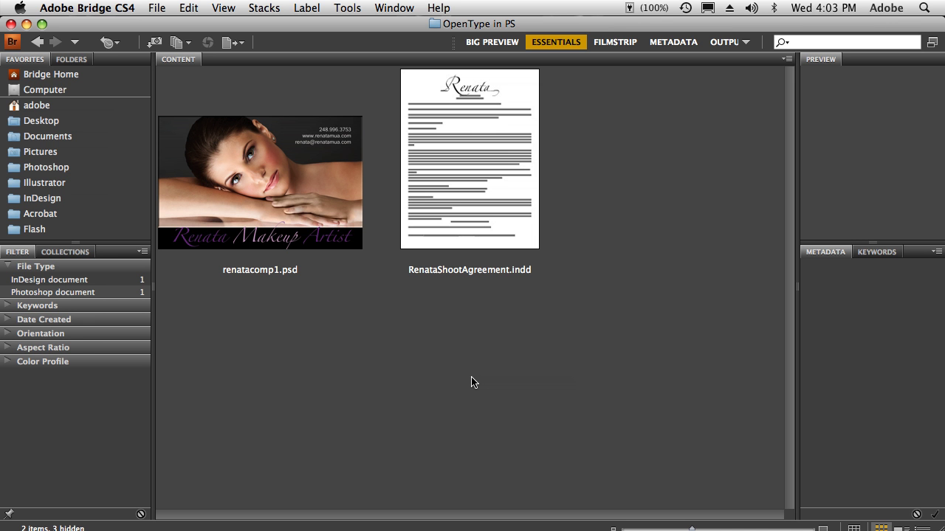
# - Open RenataShootAgreement.indd in InDesign and show the Glyphs alternates for the capital R in its script heading
pyautogui.click(448, 124)
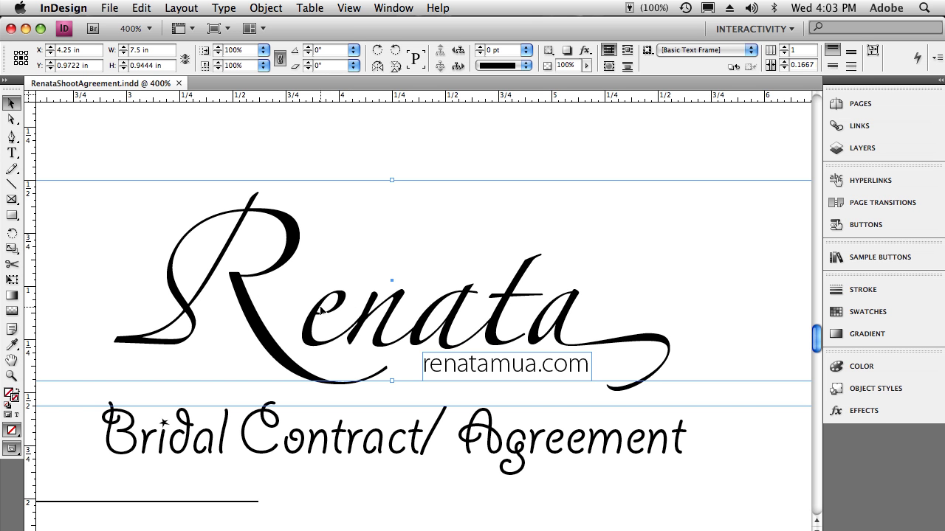
pyautogui.press('t')
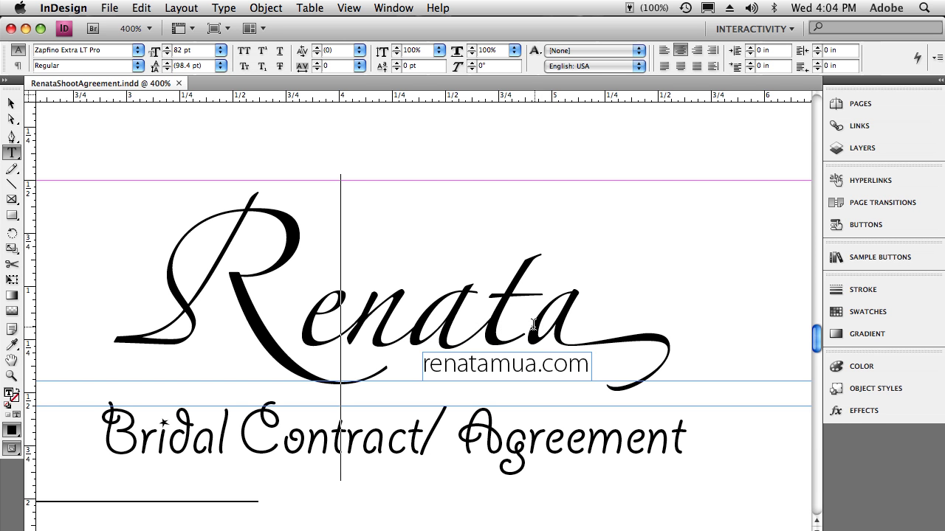
pyautogui.moveTo(273, 312); pyautogui.dragTo(198, 296)
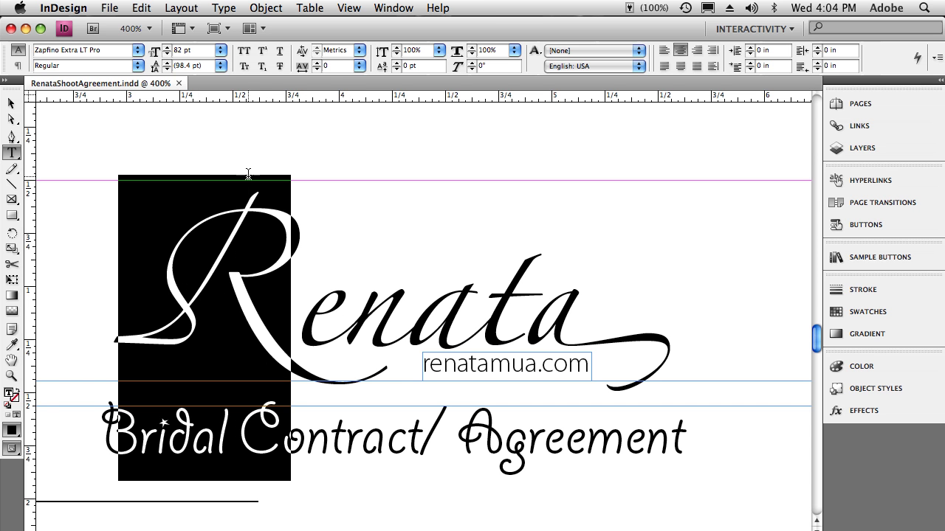
pyautogui.click(220, 8)
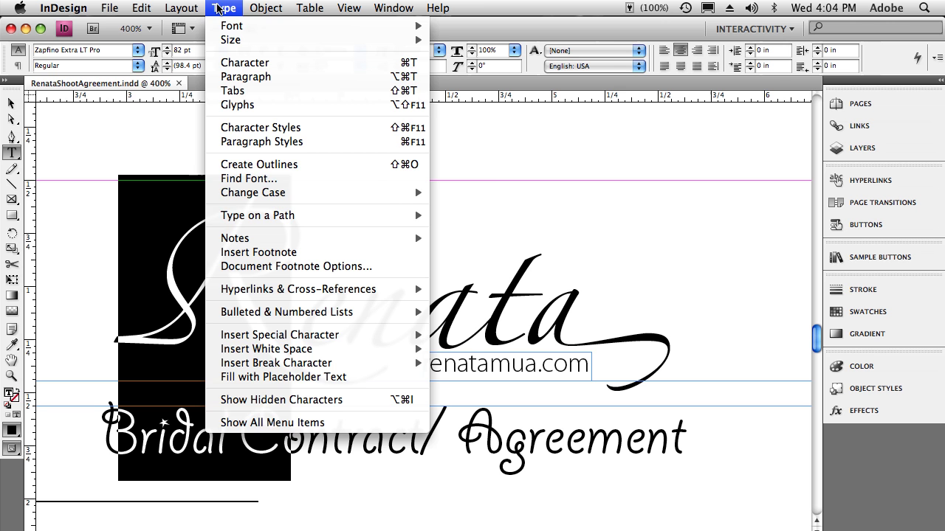
pyautogui.click(248, 107)
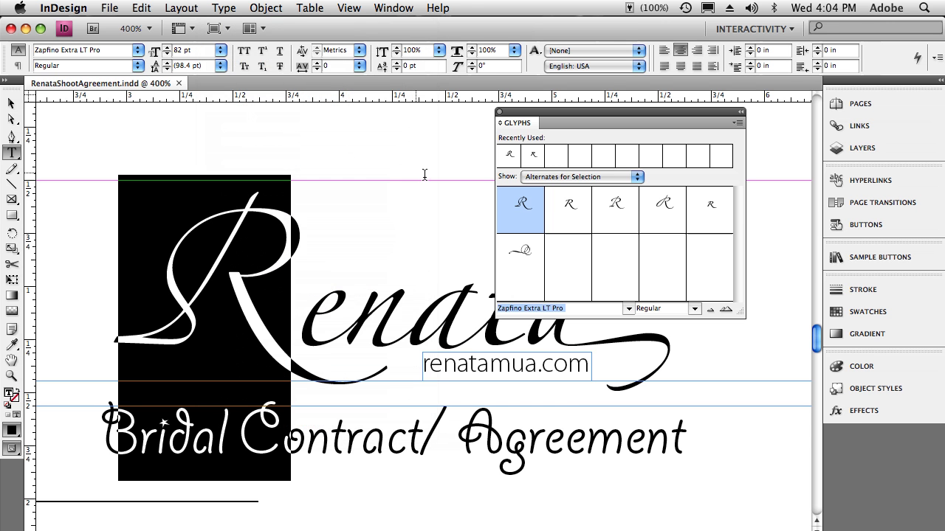
pyautogui.click(541, 178)
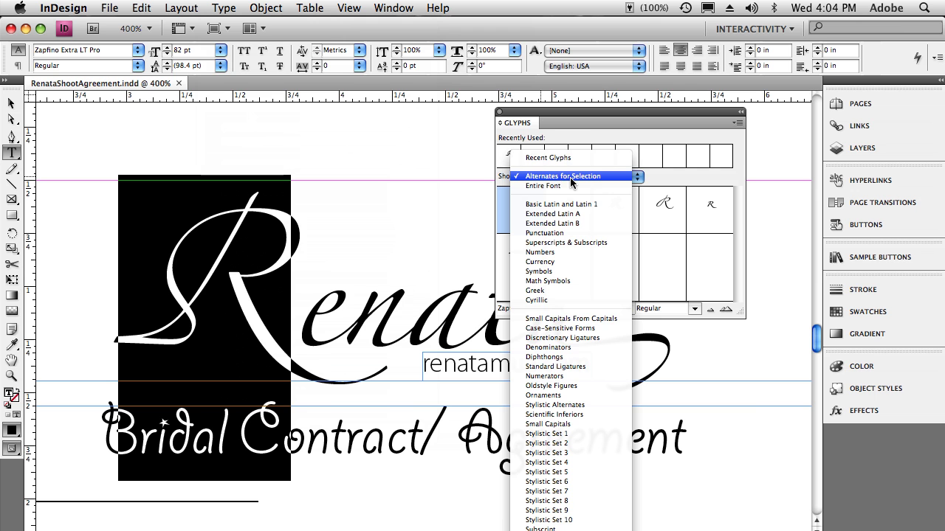
pyautogui.click(570, 179)
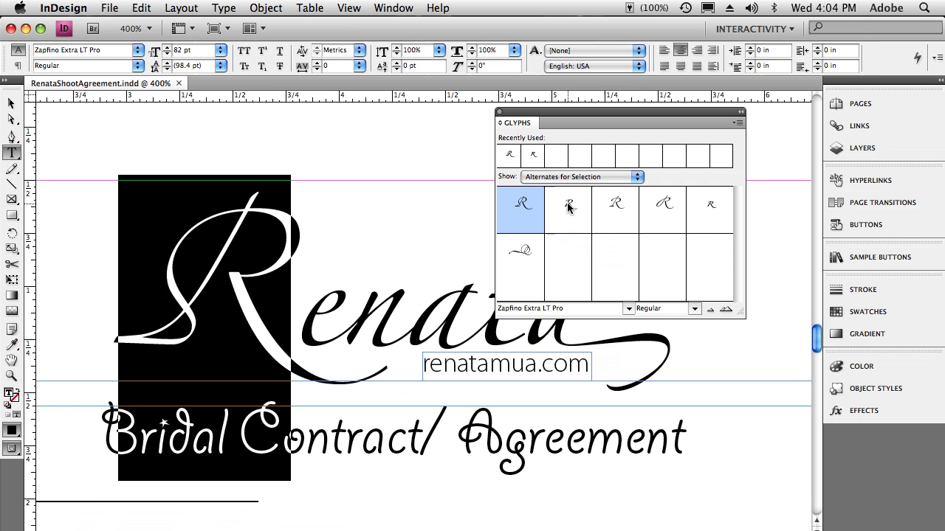
# - Try a plain alternate glyph for the heading's capital R, and restore its swash form
pyautogui.doubleClick(568, 207)
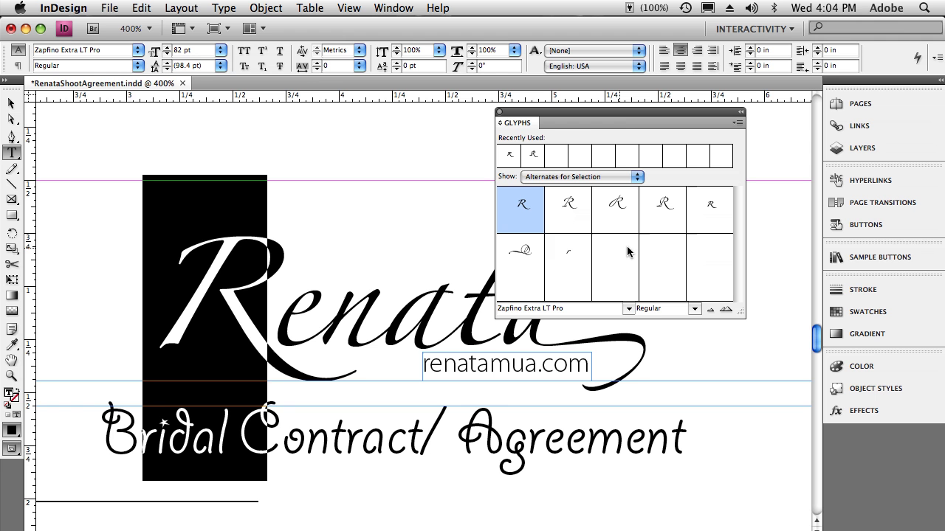
pyautogui.doubleClick(663, 206)
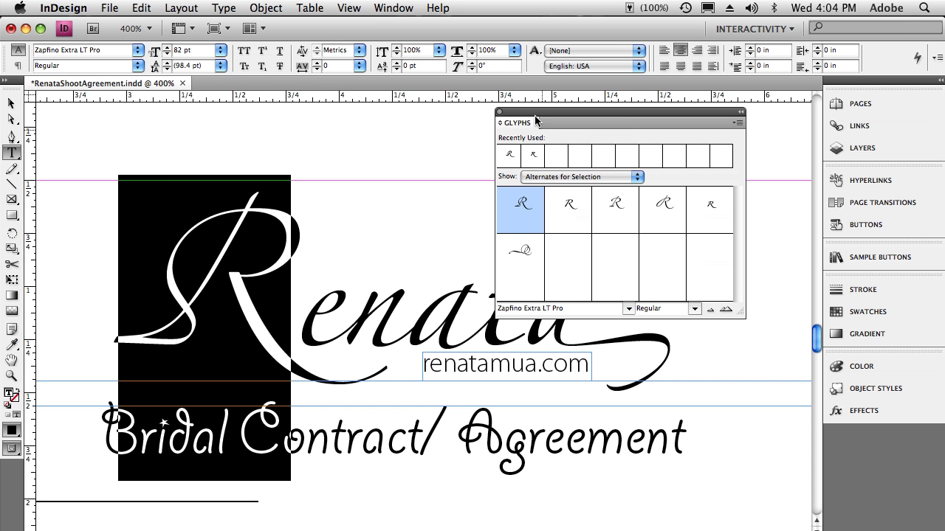
# - Try a plain alternate glyph for the heading's final a, and restore its swash form with the long tail
pyautogui.moveTo(532, 114); pyautogui.dragTo(644, 118)
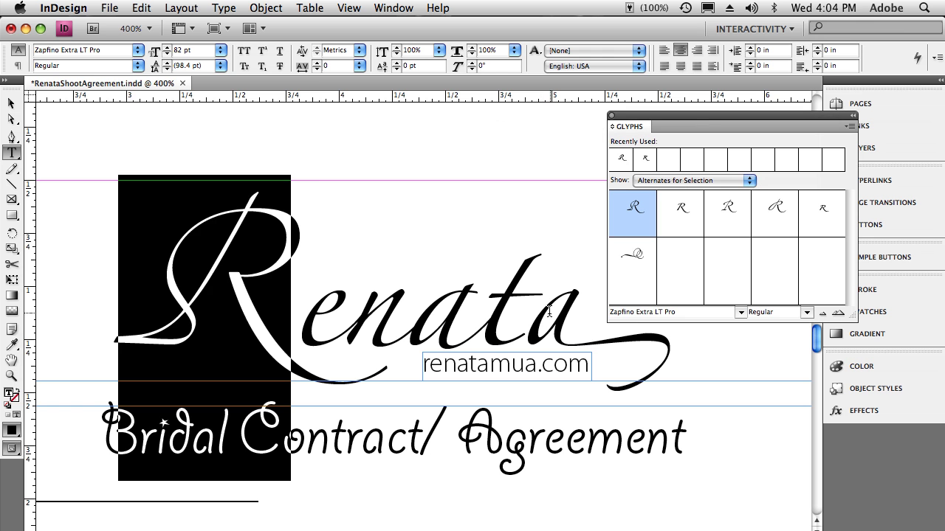
pyautogui.click(544, 314)
pyautogui.moveTo(560, 313); pyautogui.dragTo(603, 322)
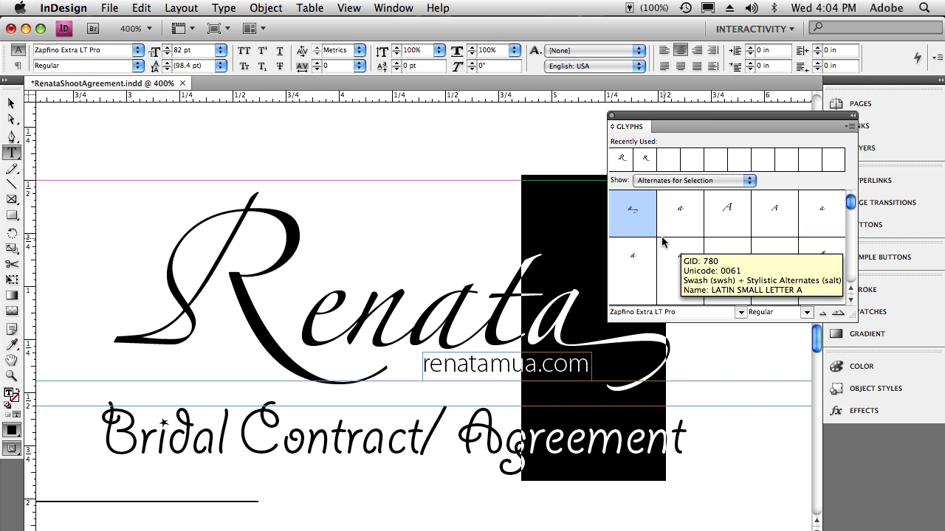
pyautogui.doubleClick(682, 216)
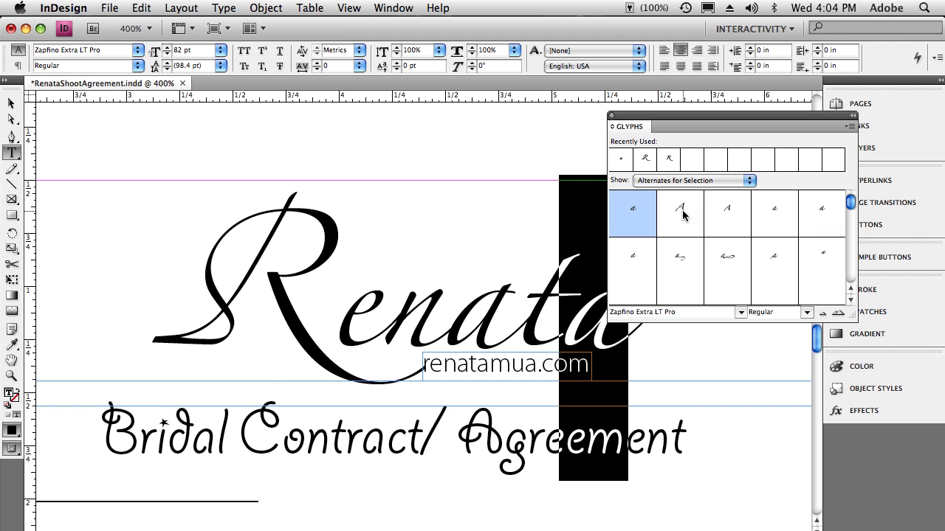
pyautogui.doubleClick(679, 260)
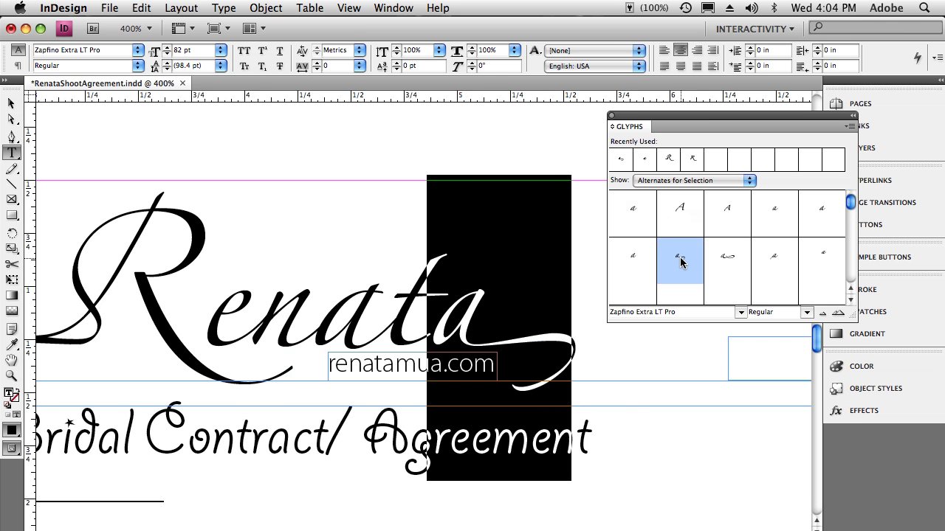
pyautogui.click(509, 327)
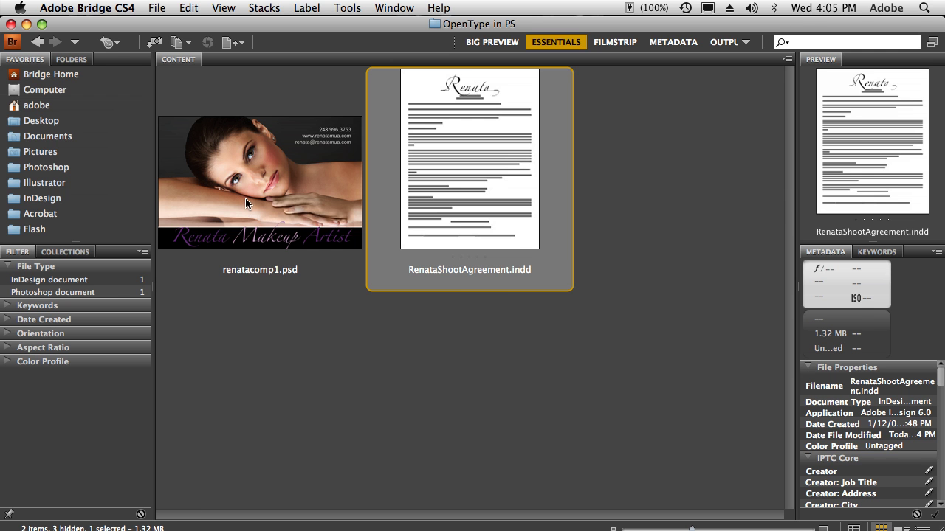
# - Open renatacomp1.psd from Bridge in Photoshop and compare its title with the script heading in InDesign
pyautogui.click(245, 197)
pyautogui.doubleClick(245, 197)
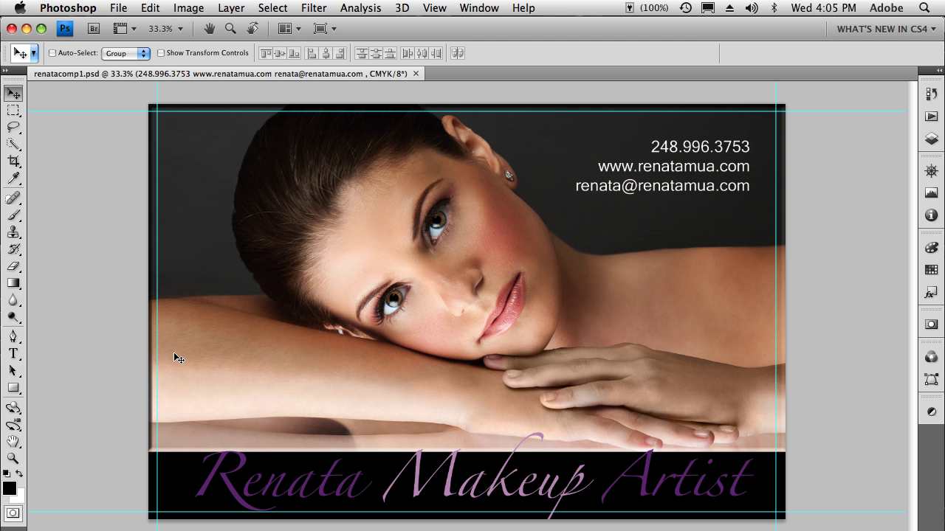
pyautogui.press('super+Tab')
pyautogui.press('super+Tab')
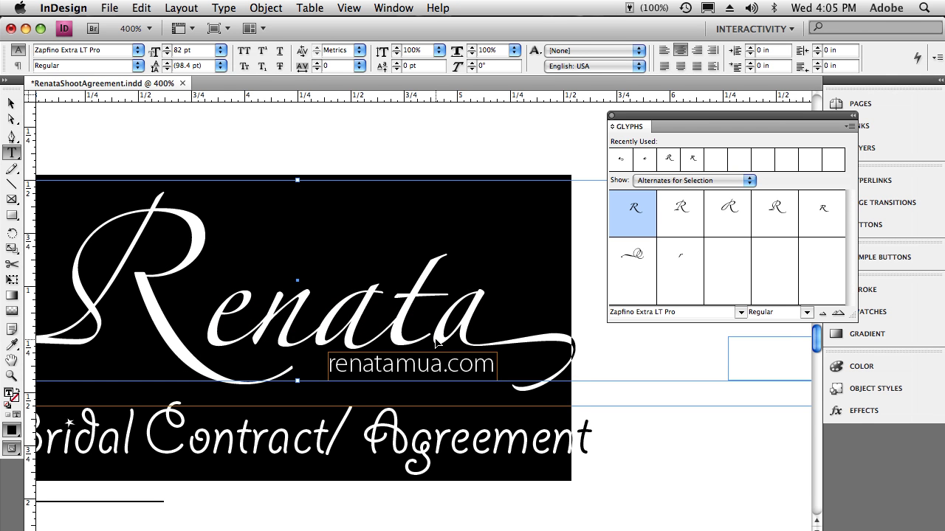
pyautogui.press('super+Tab')
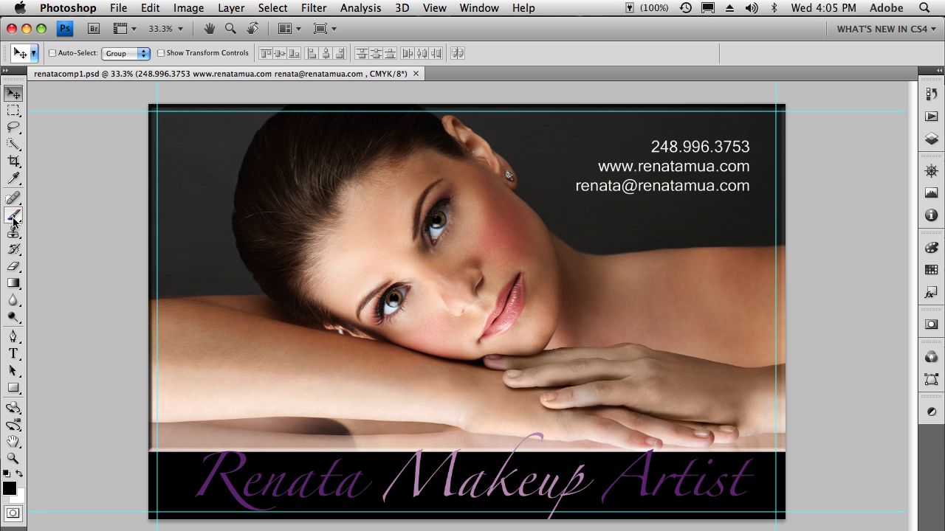
# - Add a text layer with the makeup artist's first name over the subject's neck and select the word
pyautogui.click(14, 353)
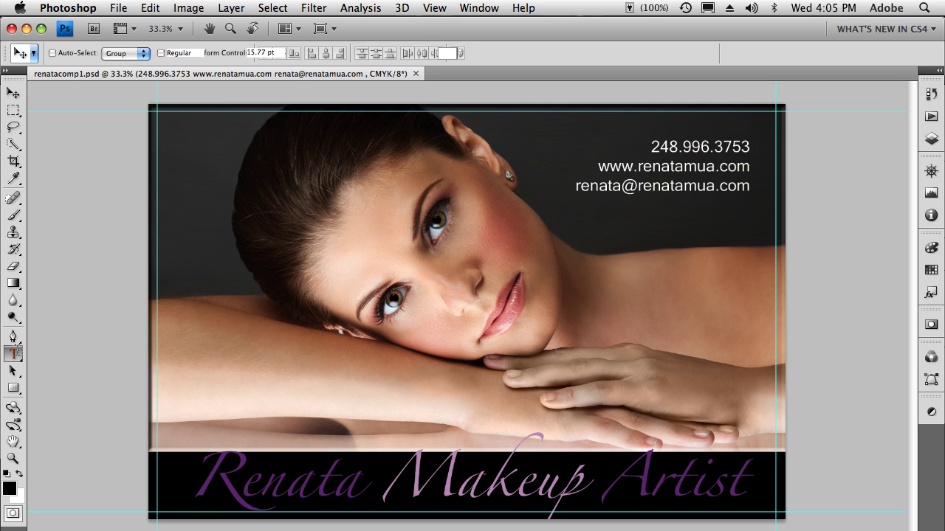
pyautogui.click(579, 282)
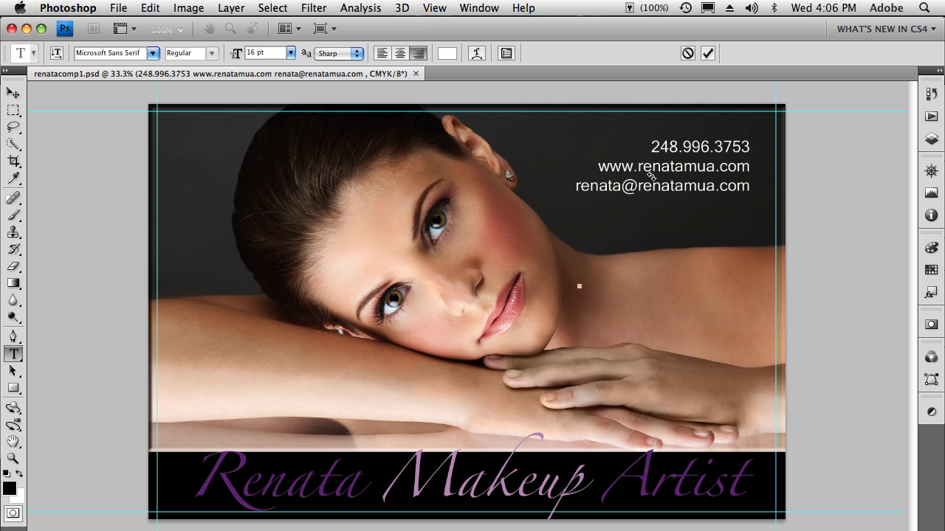
pyautogui.write('Renata')
pyautogui.moveTo(527, 281); pyautogui.dragTo(586, 284)
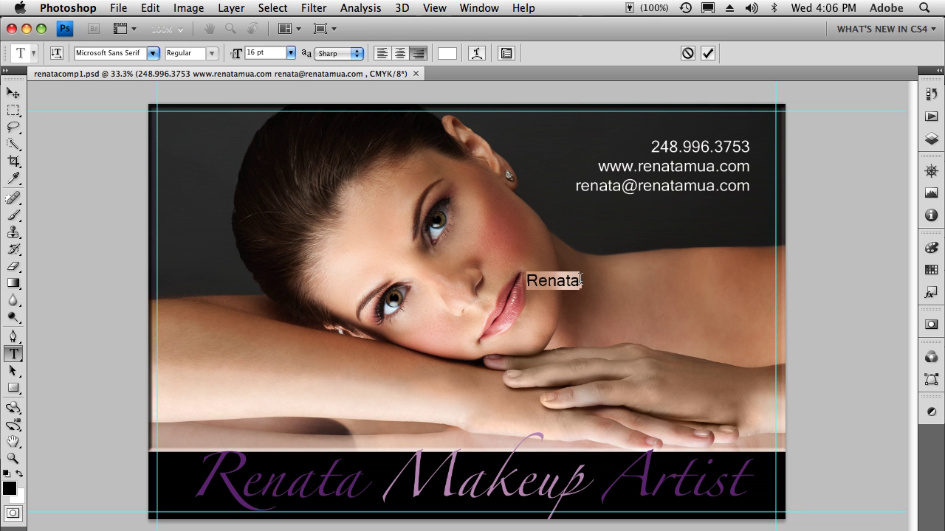
# - Set the selected word's font to Zapfino Extra LT Pro
pyautogui.click(144, 57)
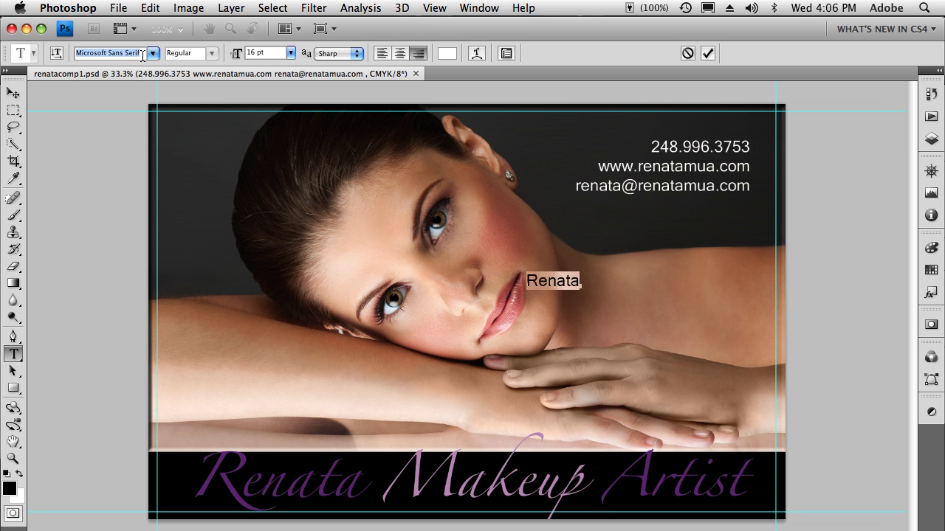
pyautogui.write('Zapf Dingbats')
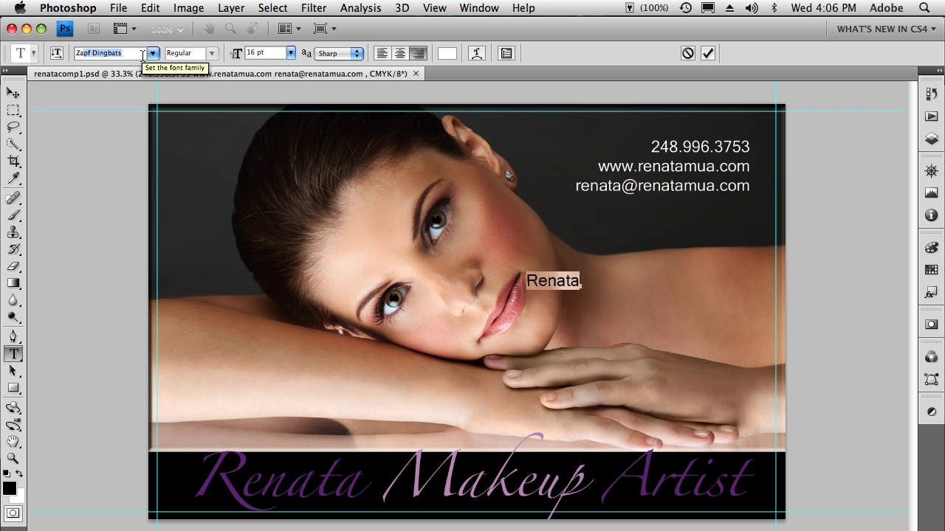
pyautogui.click(152, 53)
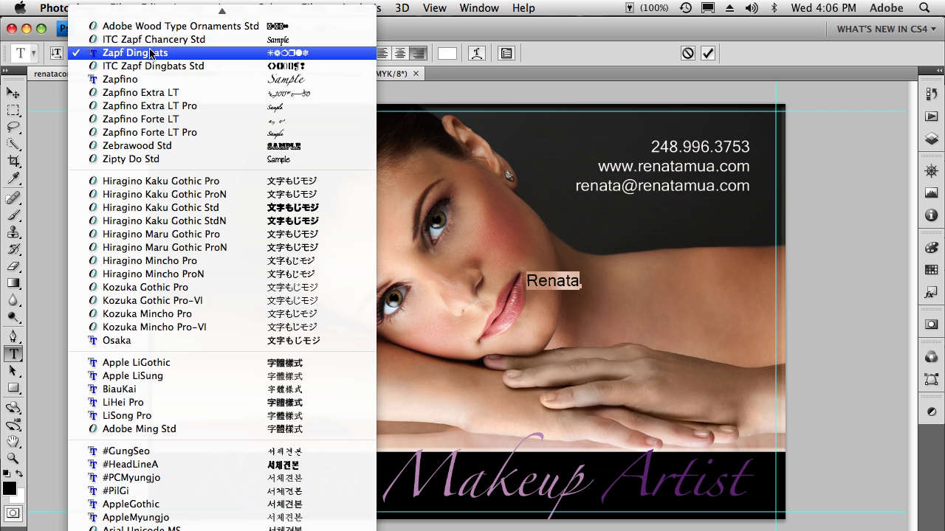
pyautogui.click(178, 107)
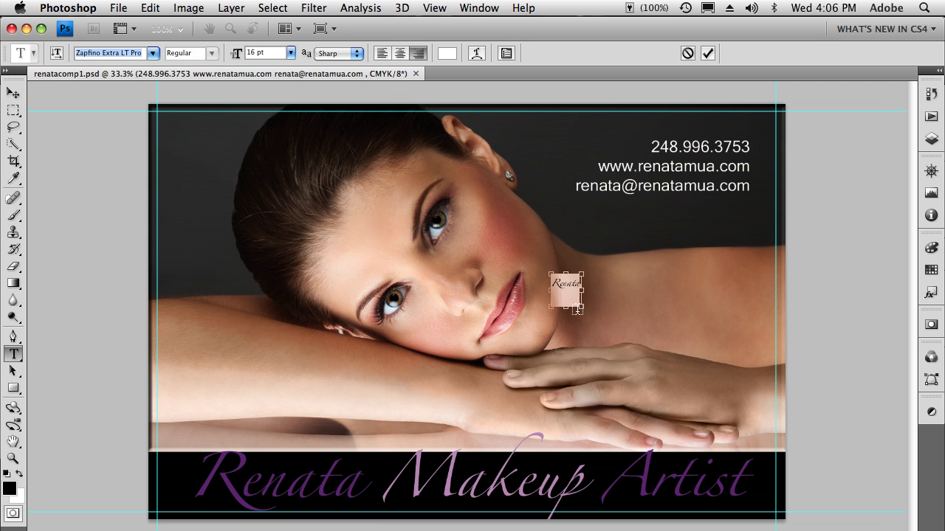
# - Enlarge the new word to about 75 pt, and discard the text layer
pyautogui.moveTo(580, 310); pyautogui.dragTo(694, 428)
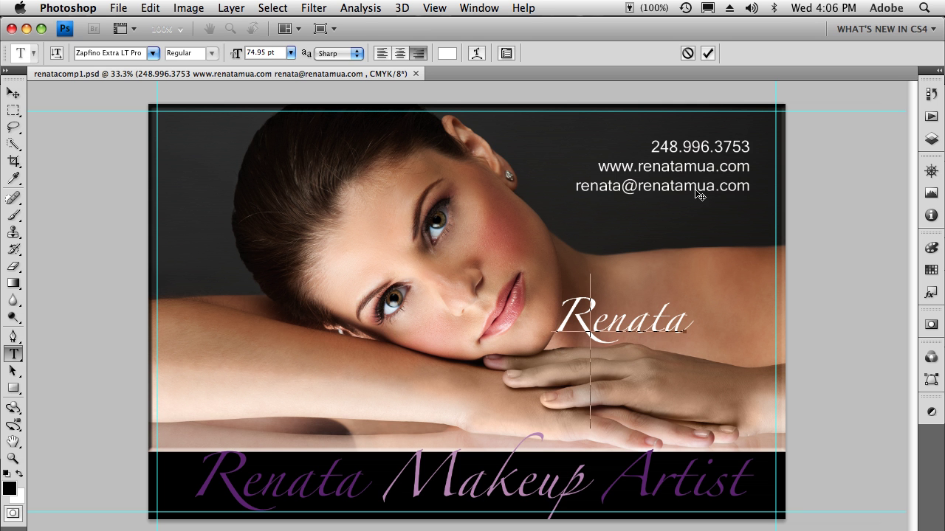
pyautogui.click(687, 53)
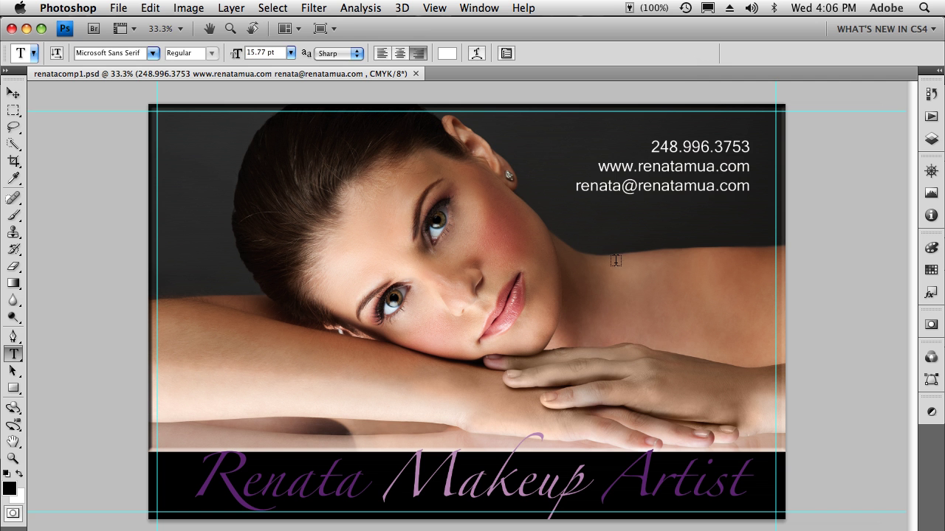
pyautogui.click(13, 93)
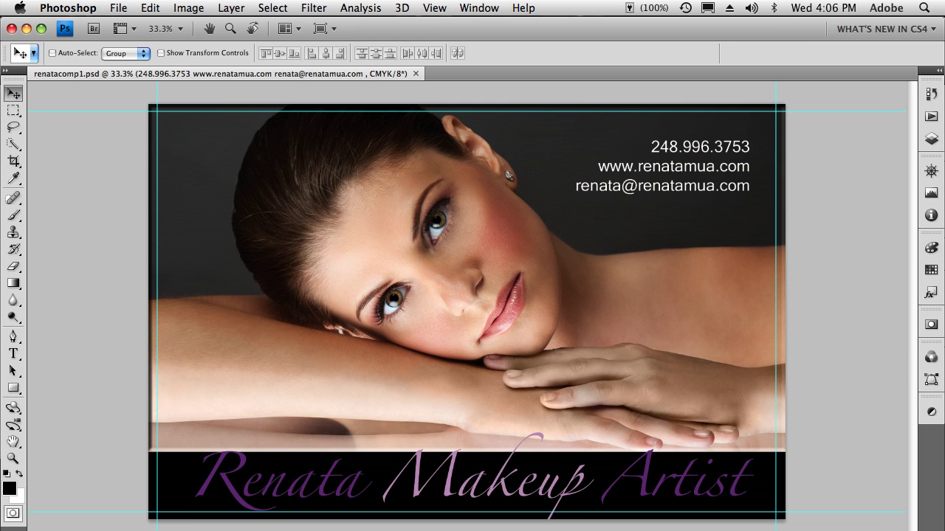
# - Switch to Illustrator and create a Letter-size print document in CMYK with one artboard
pyautogui.click(190, 525)
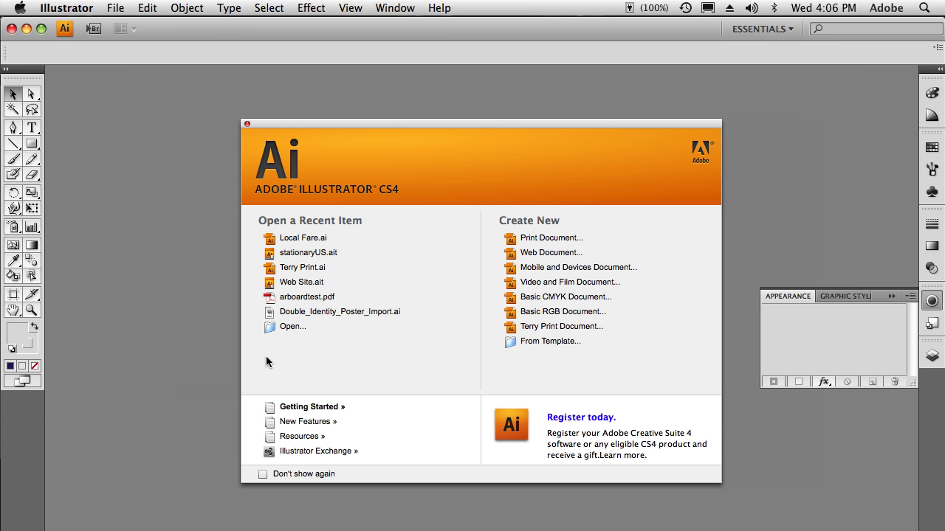
pyautogui.click(541, 239)
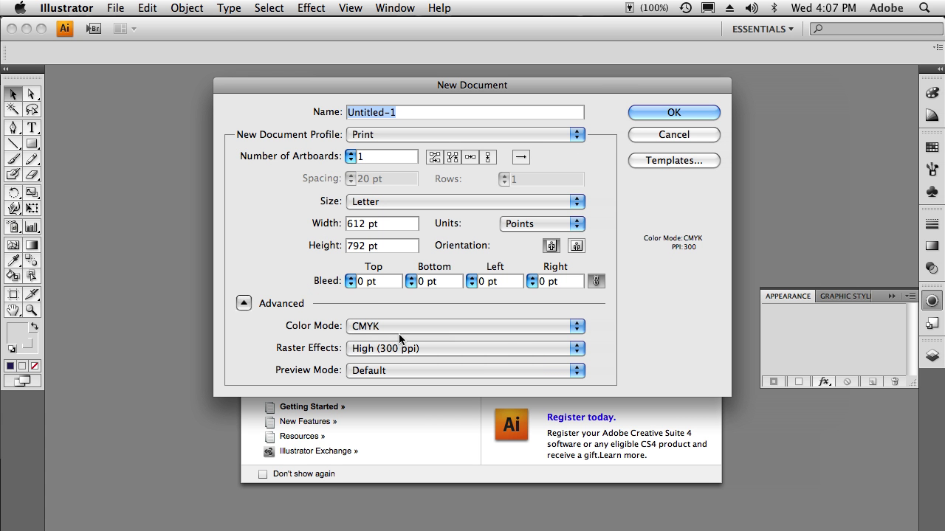
pyautogui.click(642, 112)
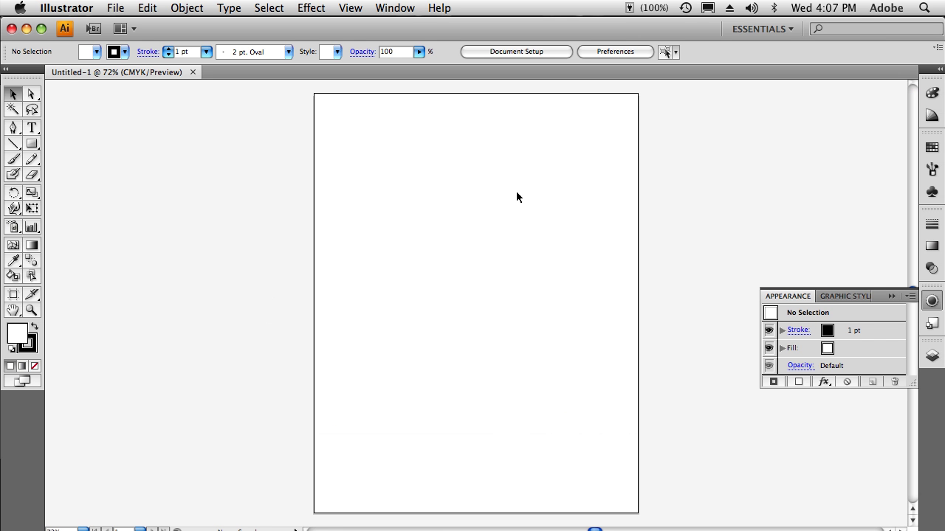
# - Add the point text "Renata Makeup Artist" in the upper part of the artboard and select all of it
pyautogui.click(32, 127)
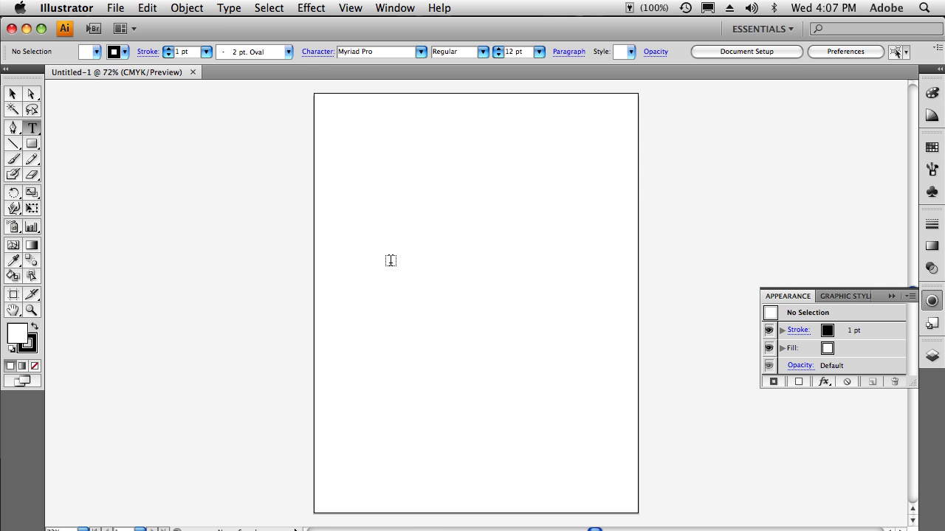
pyautogui.click(388, 214)
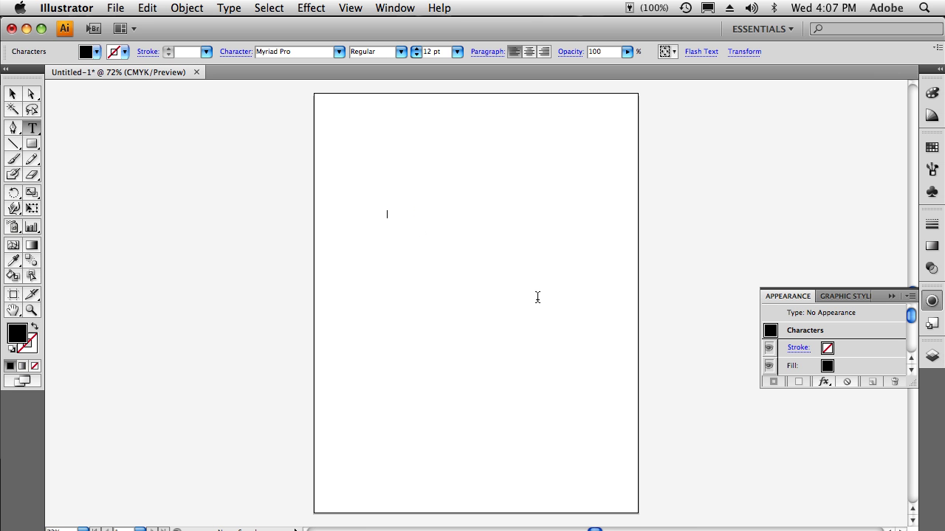
pyautogui.write('Renata Makeup Artistg')
pyautogui.press('BackSpace')
pyautogui.press('super+a')
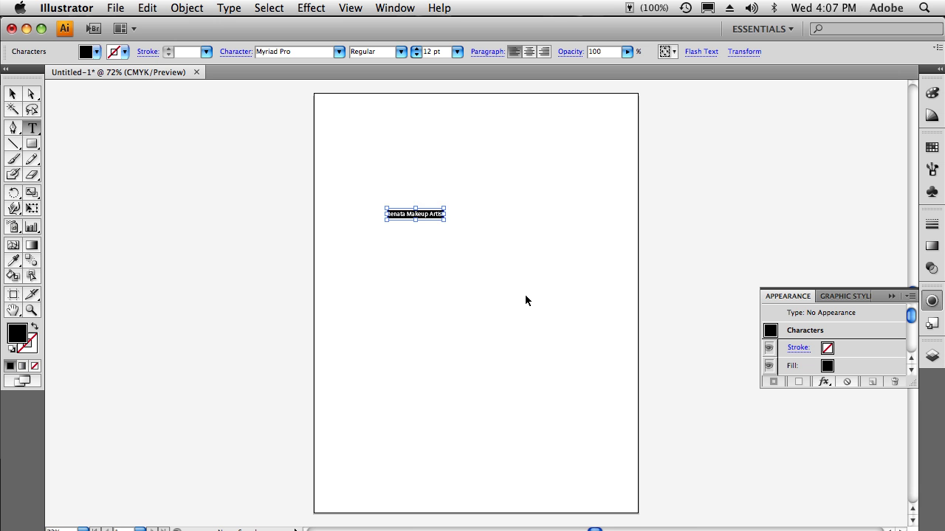
# - Set the business title's size to 48 pt and move the text object left to roughly centre it across the page
pyautogui.press('super+shift+period')
pyautogui.press('super+shift+period')
pyautogui.press('super+shift+period')
pyautogui.press('super+shift+period')
pyautogui.press('super+shift+period')
pyautogui.press('super+shift+period')
pyautogui.press('super+shift+period')
pyautogui.press('super+shift+period')
pyautogui.press('super+shift+period')
pyautogui.press('super+shift+period')
pyautogui.press('super+shift+period')
pyautogui.press('super+shift+period')
pyautogui.press('super+shift+period')
pyautogui.press('super+shift+period')
pyautogui.press('super+shift+period')
pyautogui.press('super+shift+period')
pyautogui.press('super+shift+period')
pyautogui.press('super+shift+period')
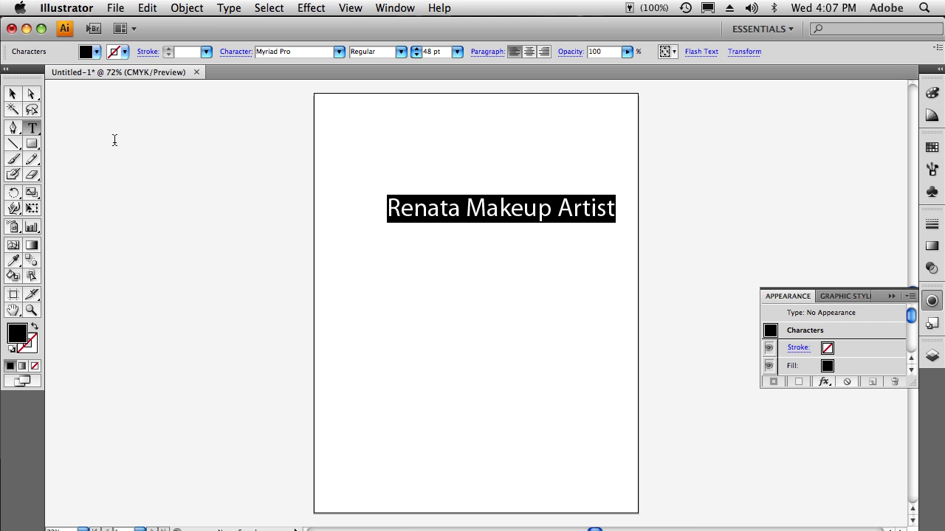
pyautogui.click(13, 94)
pyautogui.moveTo(459, 212); pyautogui.dragTo(435, 211)
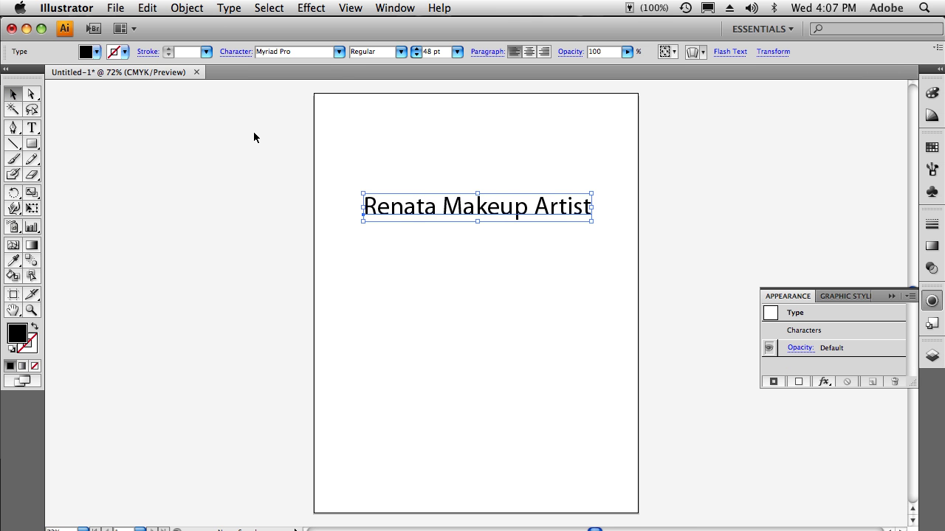
# - Set the business title in Zapfino Extra LT Pro Regular and scale it up to about 77 pt
pyautogui.click(339, 51)
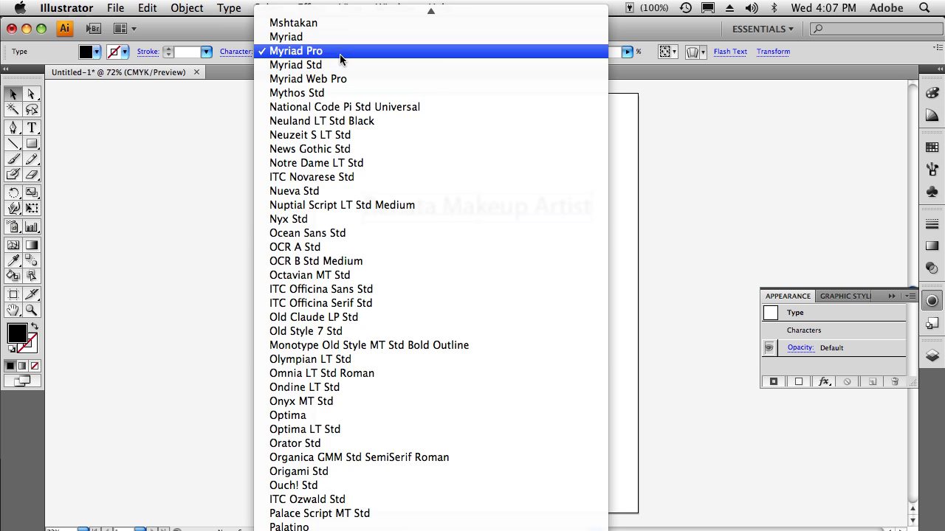
pyautogui.scroll(-5, 347, 359)
pyautogui.scroll(-20, 384, 499)
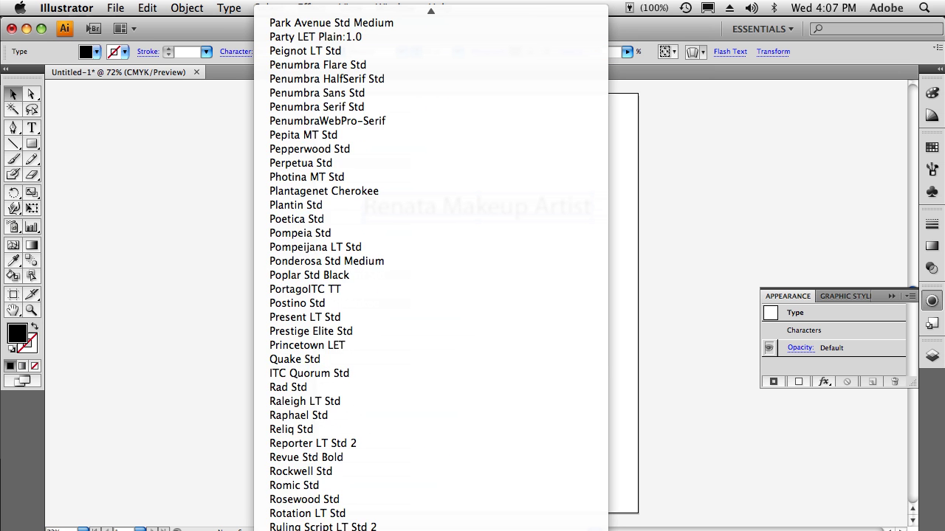
pyautogui.scroll(-20, 384, 499)
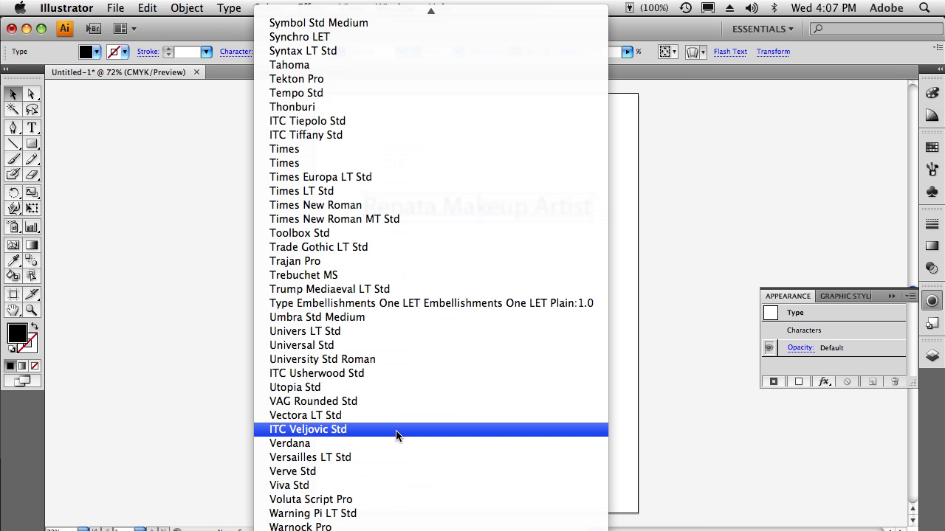
pyautogui.scroll(-8, 409, 513)
pyautogui.scroll(-10, 419, 517)
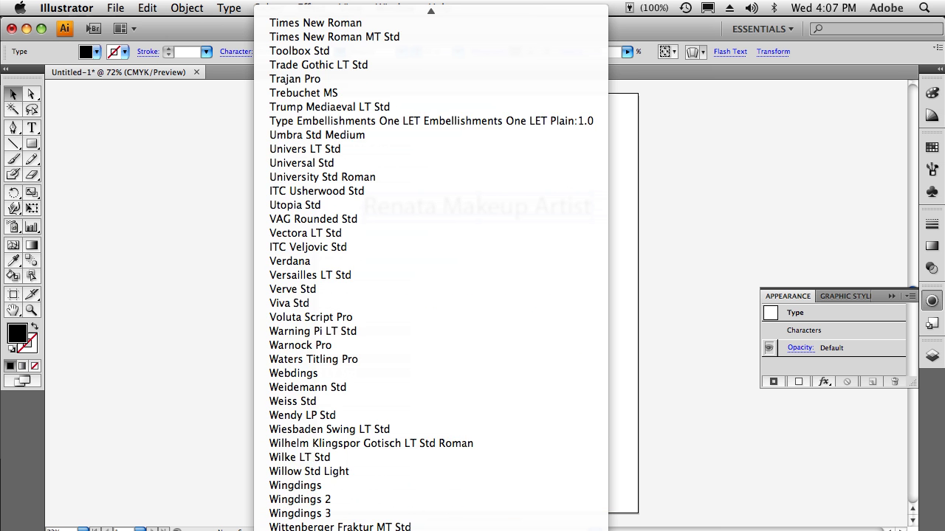
pyautogui.click(429, 374)
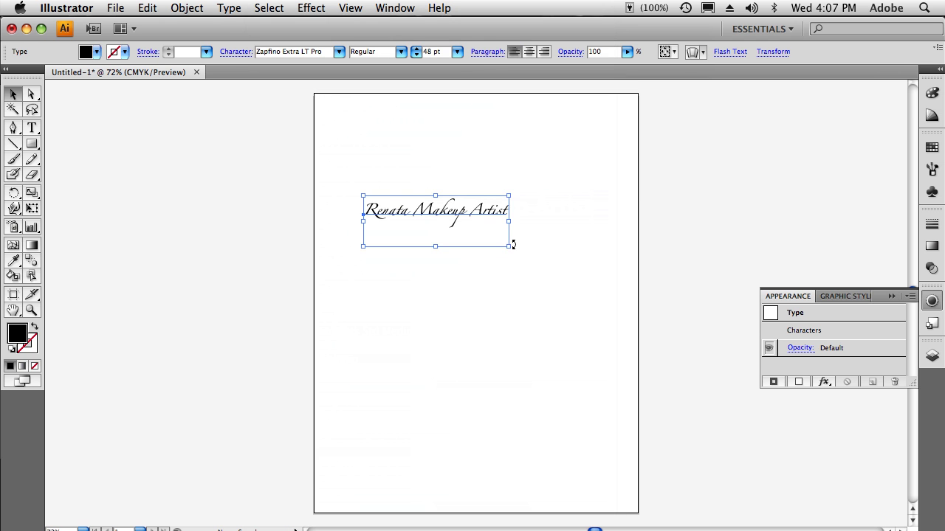
pyautogui.moveTo(508, 246); pyautogui.dragTo(595, 277)
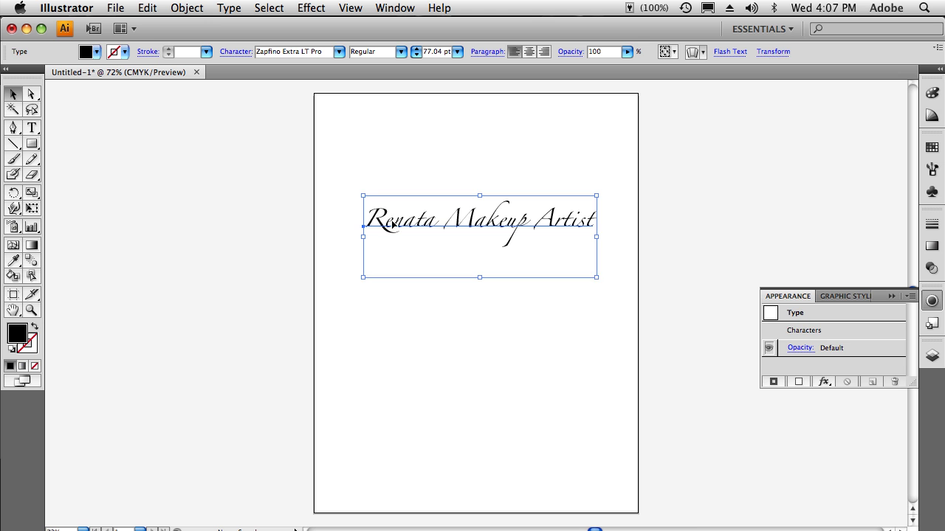
pyautogui.doubleClick(392, 221)
pyautogui.hotkey('shift', 'Left')
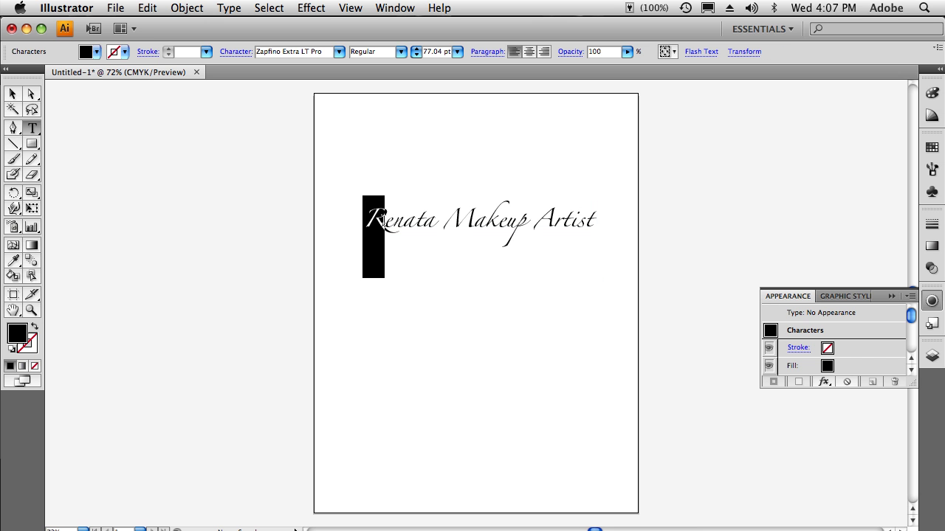
pyautogui.press('super+shift+a')
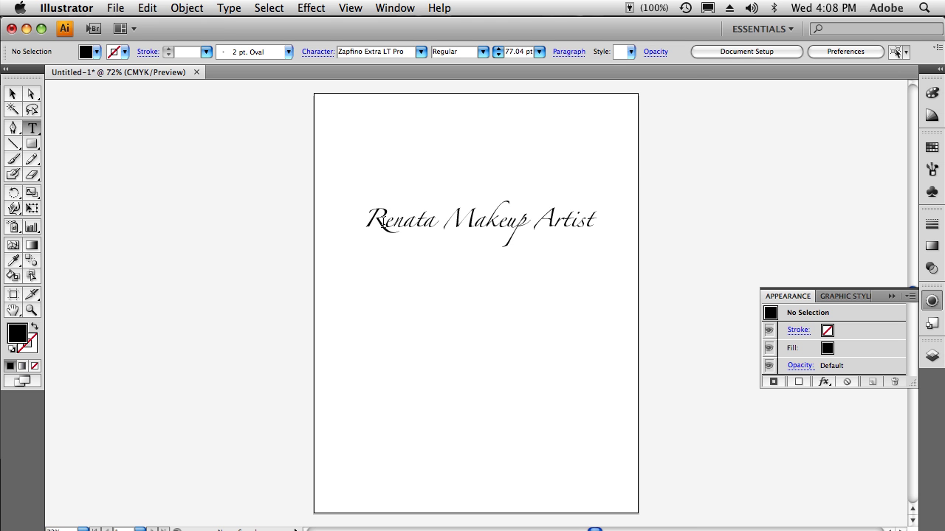
pyautogui.press('super+equal')
pyautogui.press('super+equal')
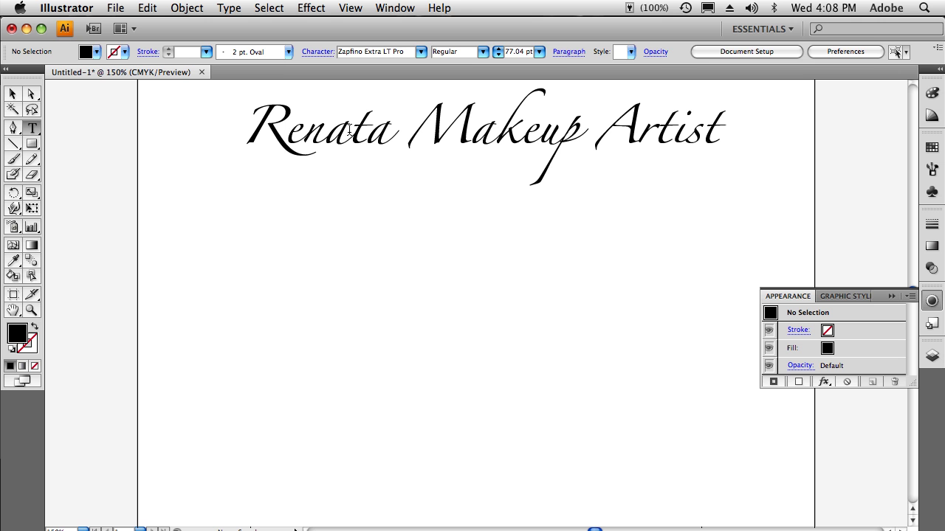
pyautogui.press('Escape')
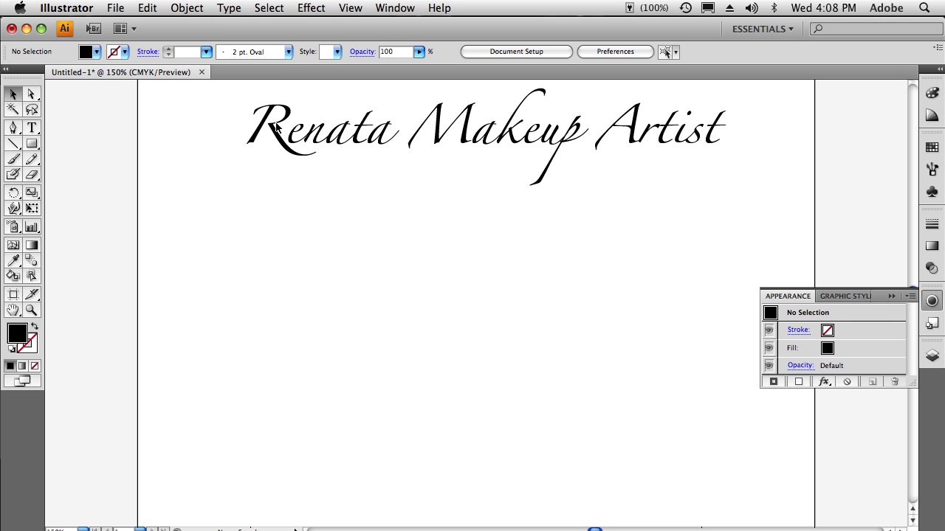
pyautogui.click(31, 127)
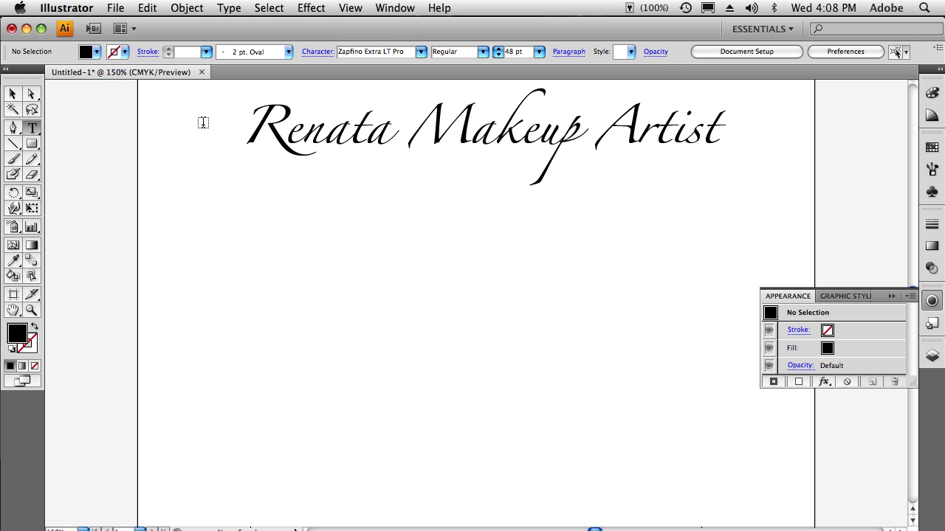
pyautogui.click(254, 129)
pyautogui.press('Escape')
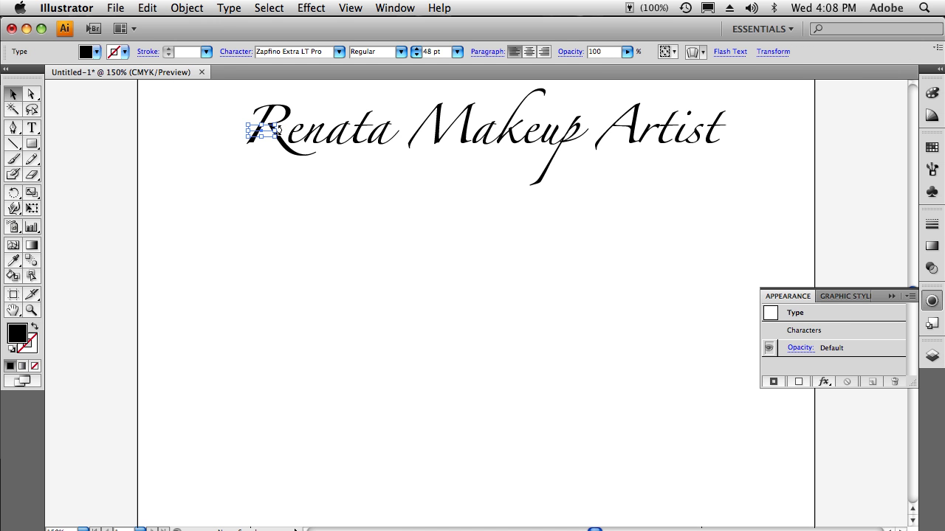
pyautogui.click(278, 131)
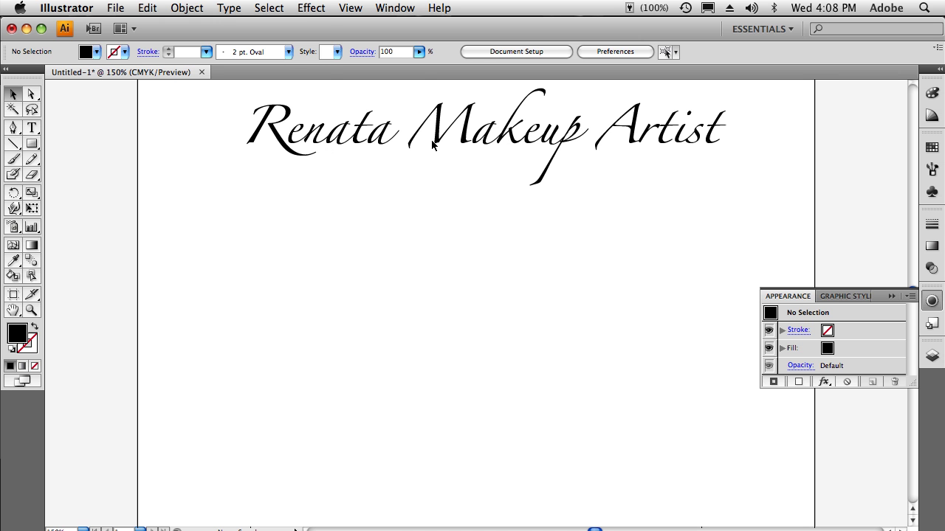
pyautogui.click(201, 11)
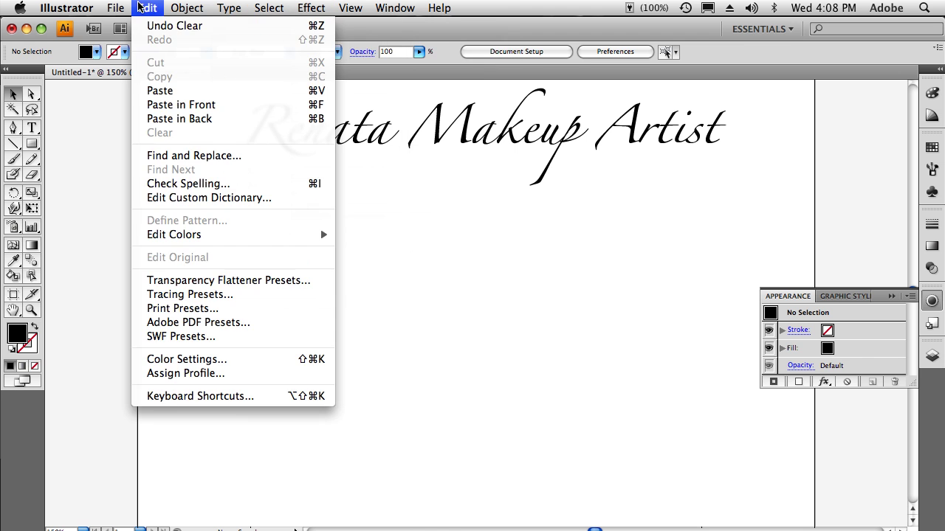
pyautogui.click(148, 25)
pyautogui.click(147, 8)
pyautogui.click(147, 25)
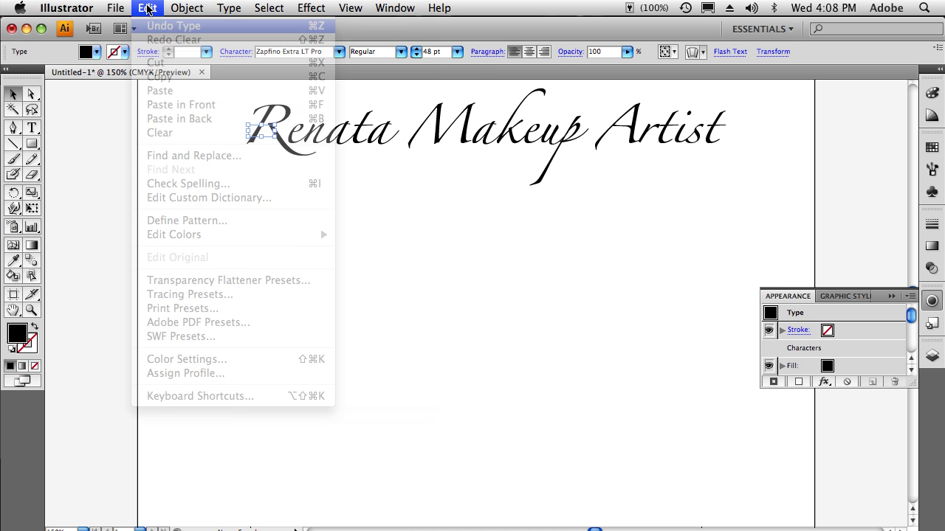
pyautogui.click(147, 8)
pyautogui.click(148, 25)
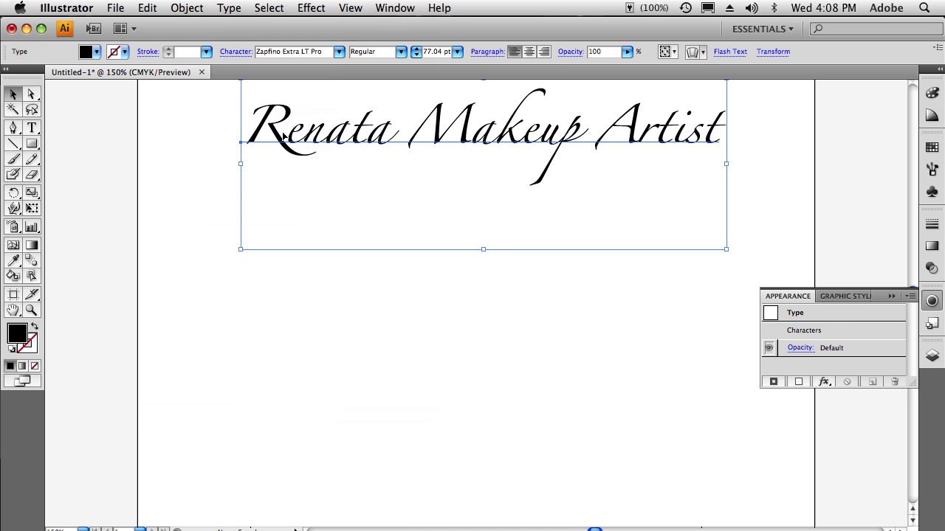
# - Using Glyphs alternates for the current selection, replace the title's initial R with a large swash form and the first word's final a with the tailed Stylistic Alternates#5 form
pyautogui.click(32, 127)
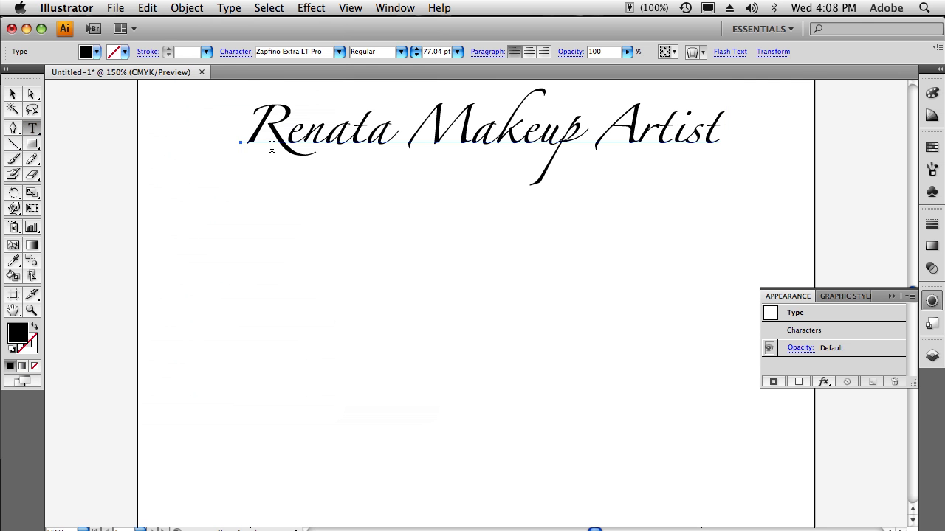
pyautogui.moveTo(285, 129); pyautogui.dragTo(255, 129)
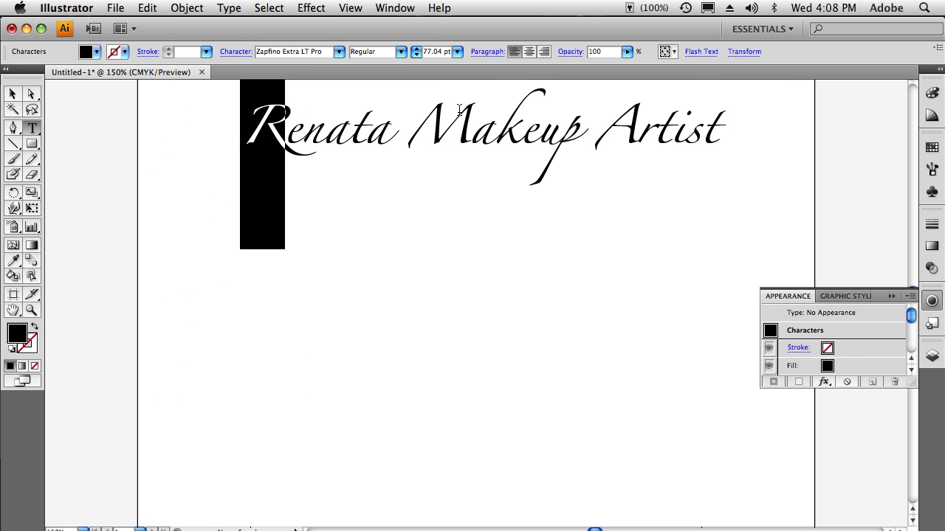
pyautogui.click(229, 8)
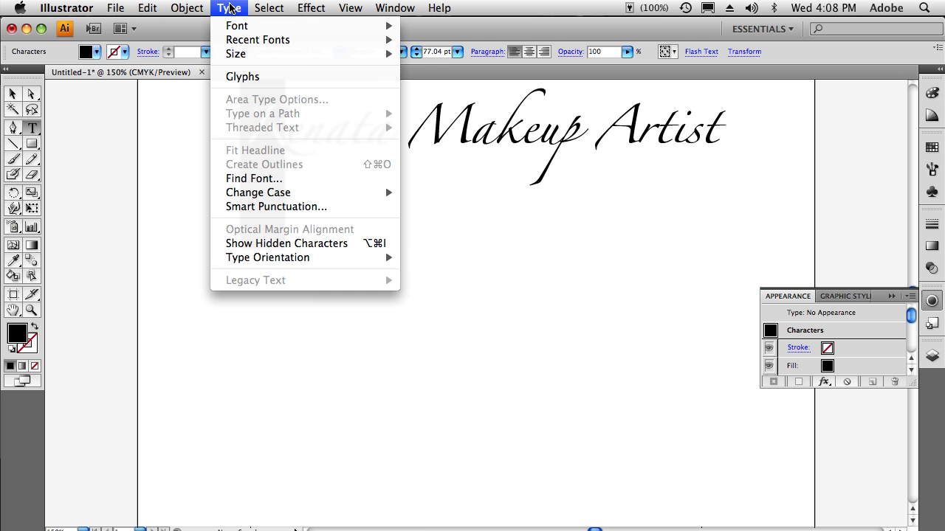
pyautogui.click(252, 81)
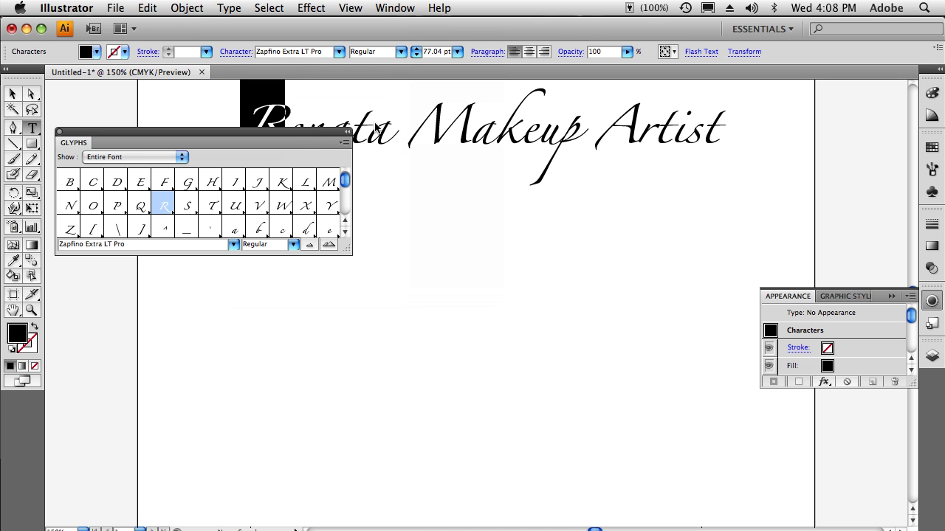
pyautogui.moveTo(295, 140); pyautogui.dragTo(620, 180)
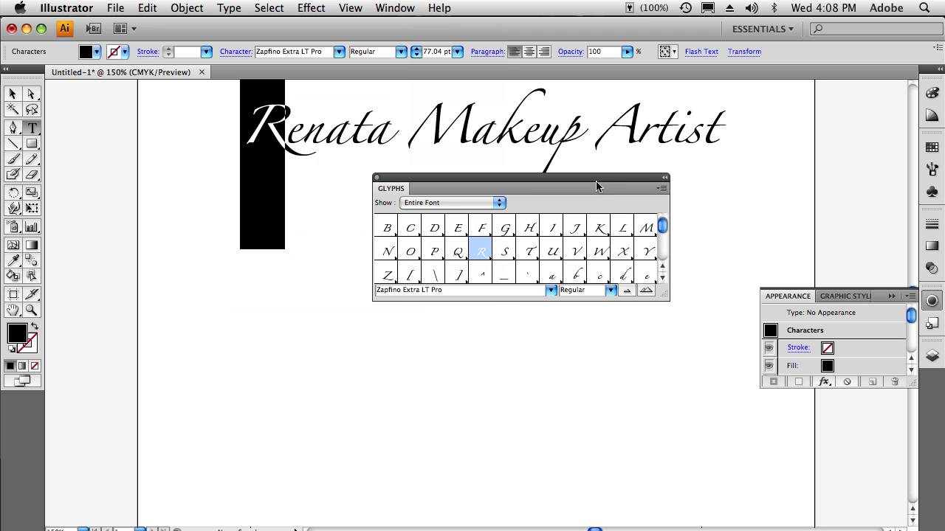
pyautogui.click(454, 208)
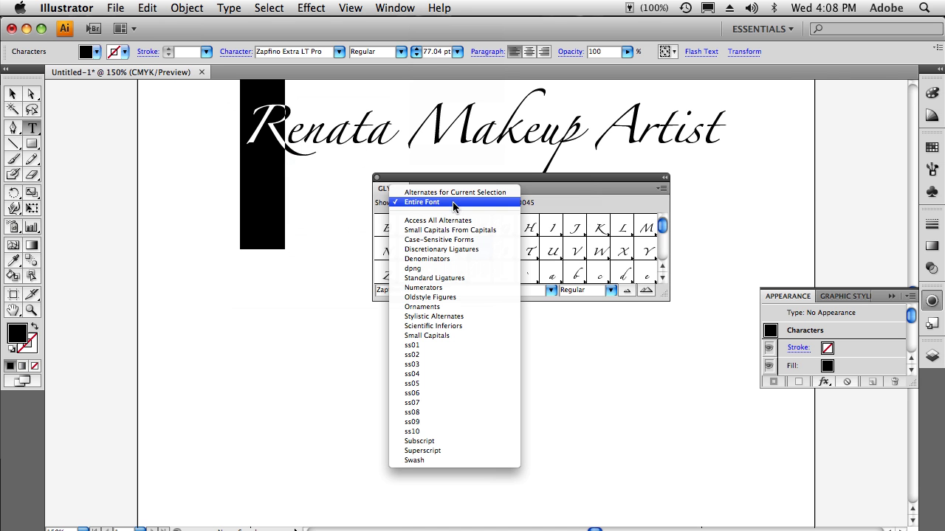
pyautogui.click(457, 191)
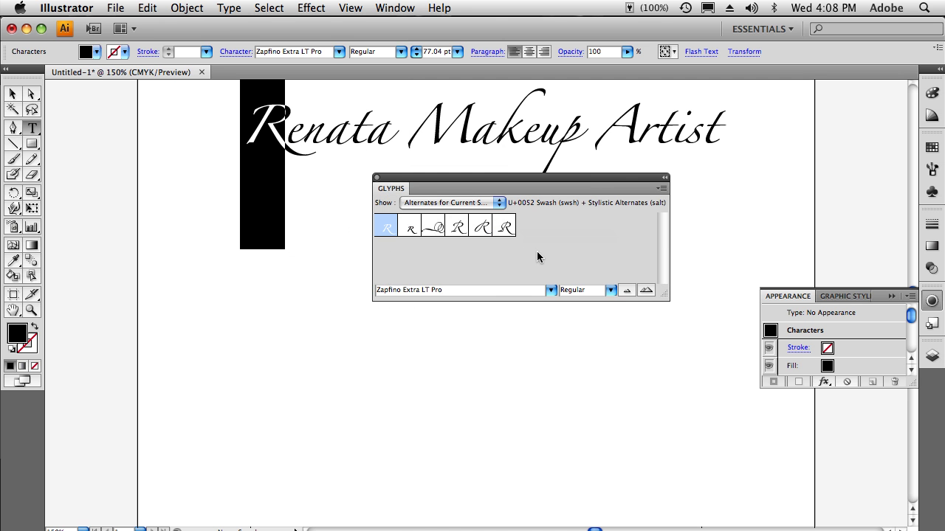
pyautogui.doubleClick(504, 227)
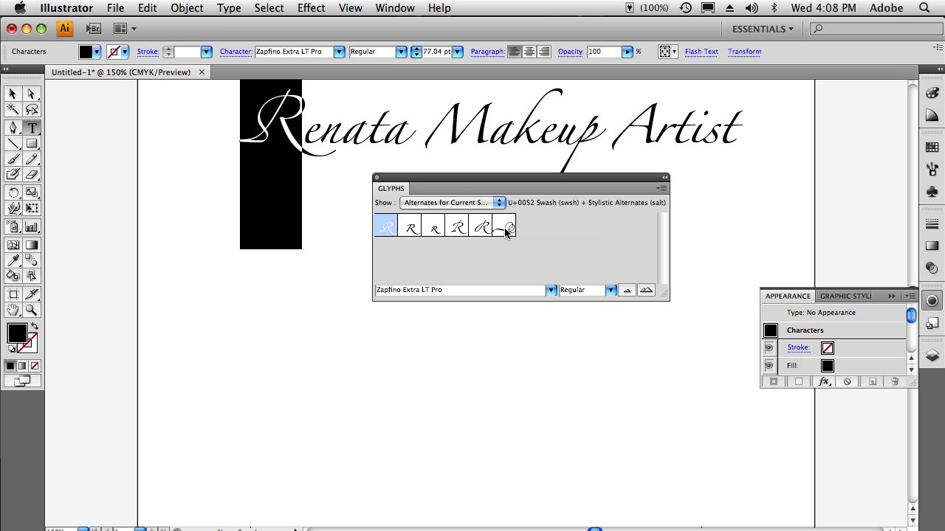
pyautogui.moveTo(405, 135); pyautogui.dragTo(395, 139)
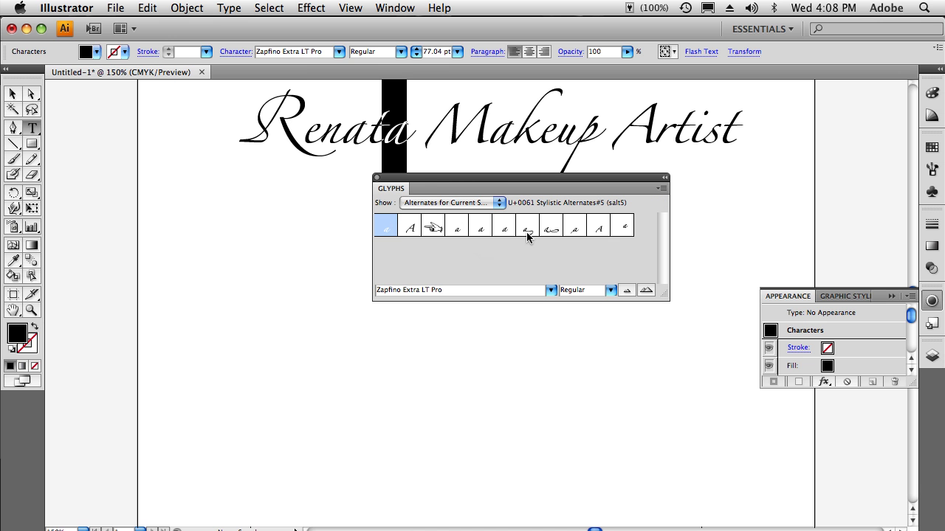
pyautogui.doubleClick(527, 228)
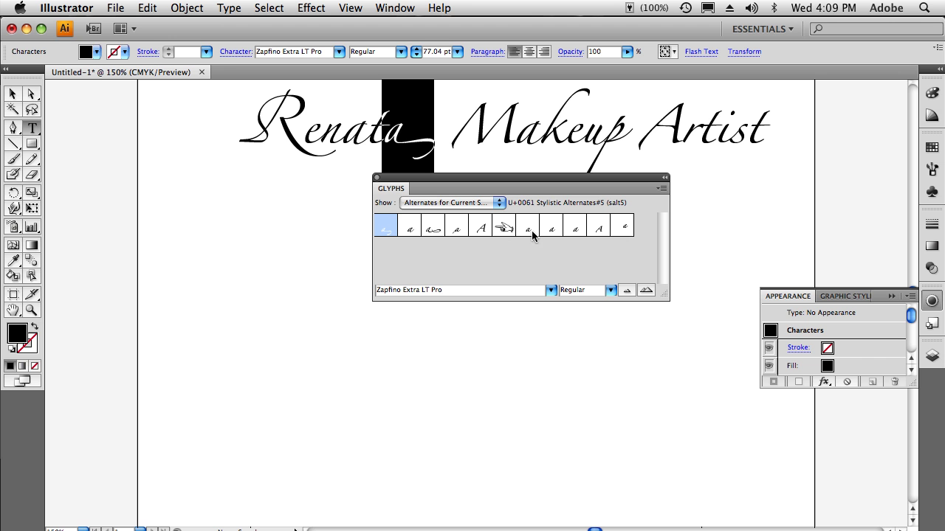
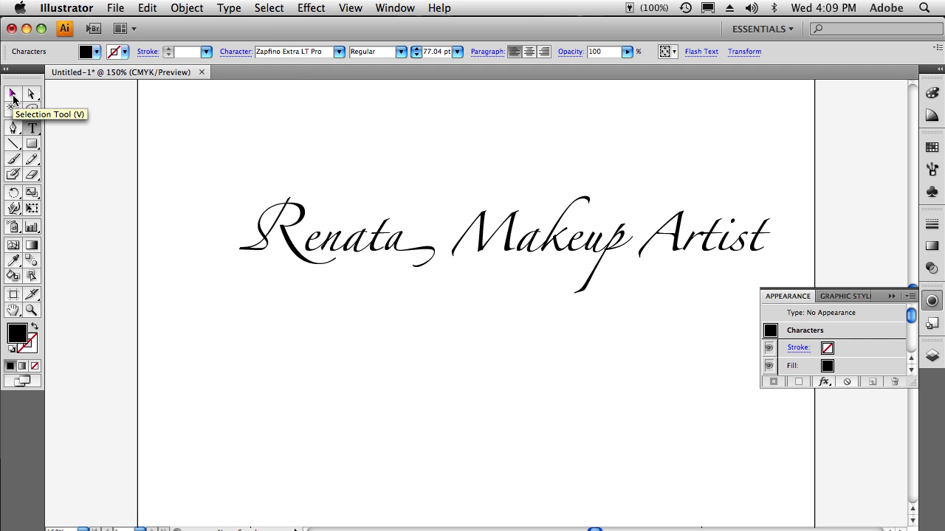
# - Start exporting the artwork and choose Photoshop (psd) as the export format
pyautogui.click(12, 95)
pyautogui.click(115, 9)
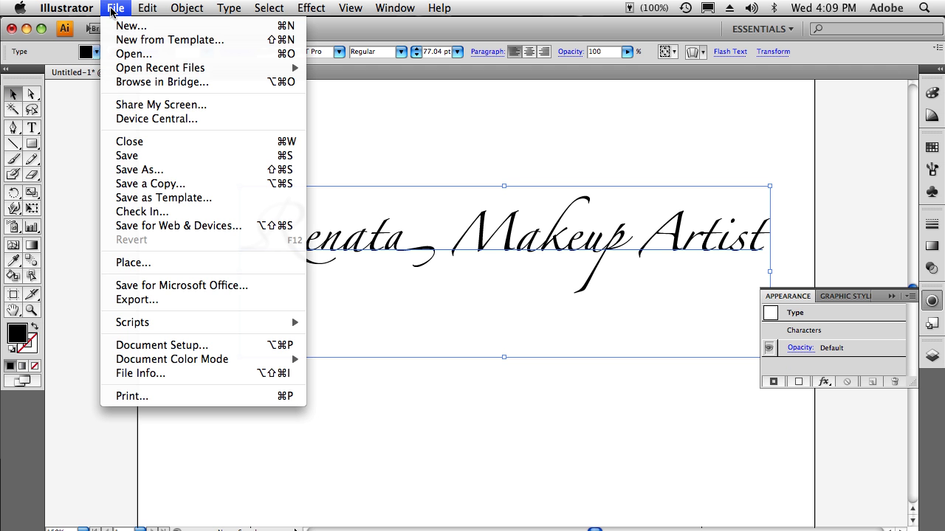
pyautogui.click(162, 300)
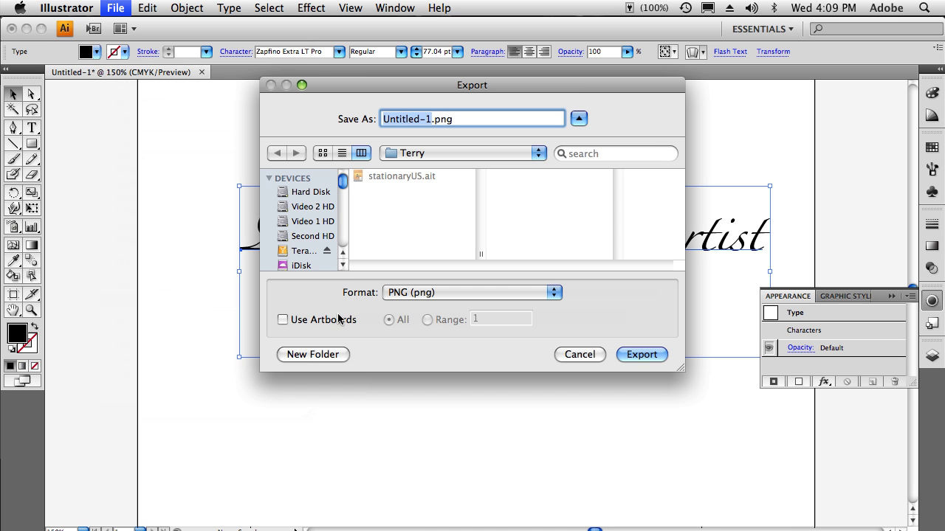
pyautogui.click(461, 294)
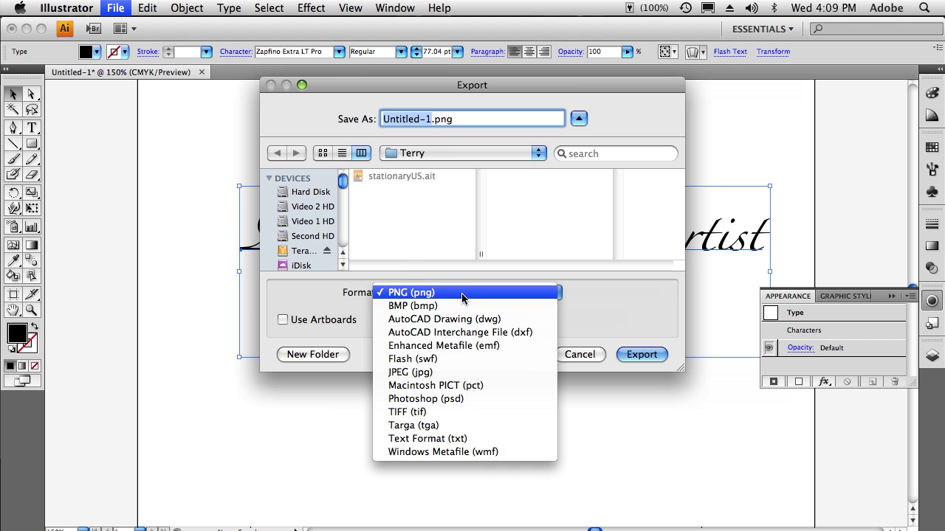
pyautogui.click(480, 400)
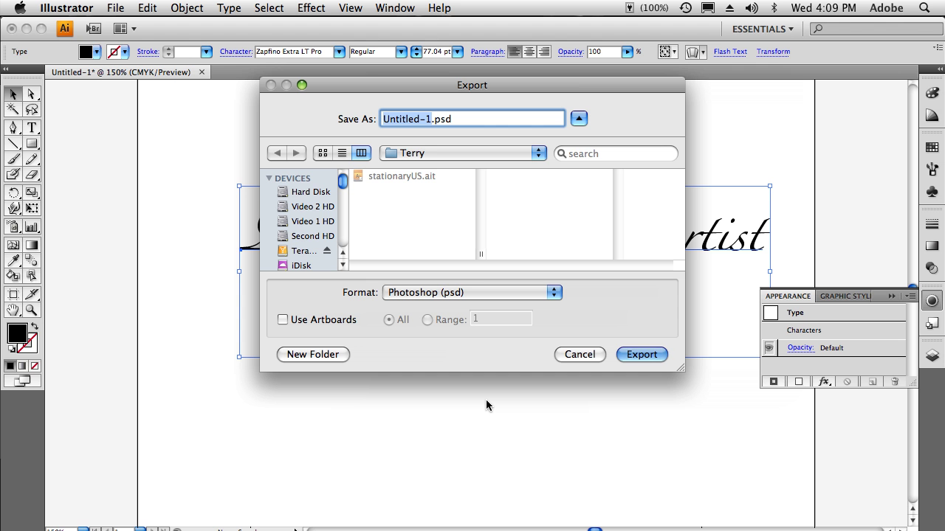
# - Export the artwork as RenataLogo.psd into the Desktop folder OpenType in PS at High (300 ppi) resolution
pyautogui.press('super+shift+d')
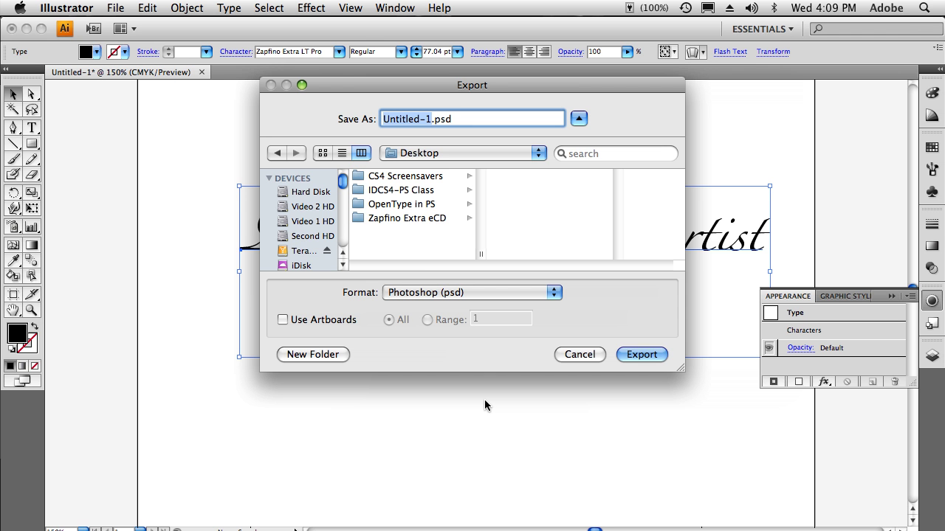
pyautogui.click(411, 207)
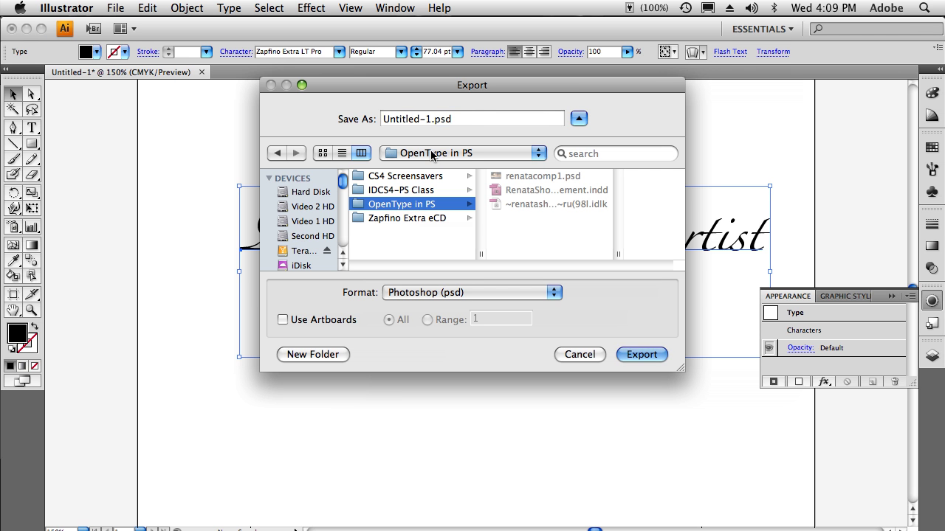
pyautogui.moveTo(432, 119); pyautogui.dragTo(357, 118)
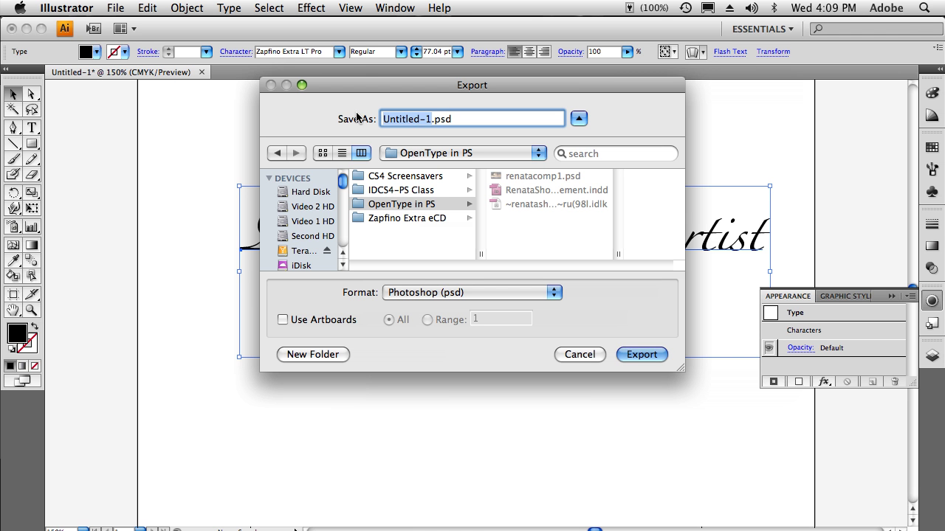
pyautogui.write('Renat')
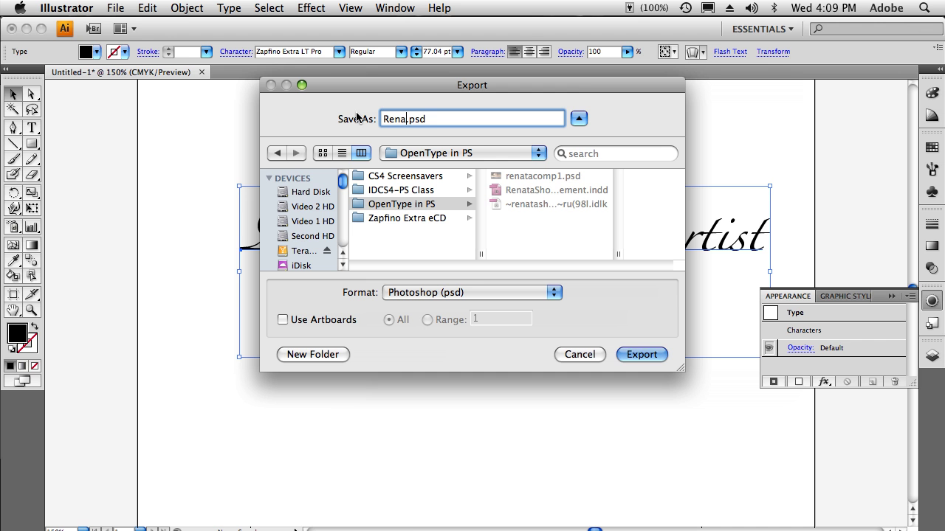
pyautogui.write('aLogo')
pyautogui.click(641, 355)
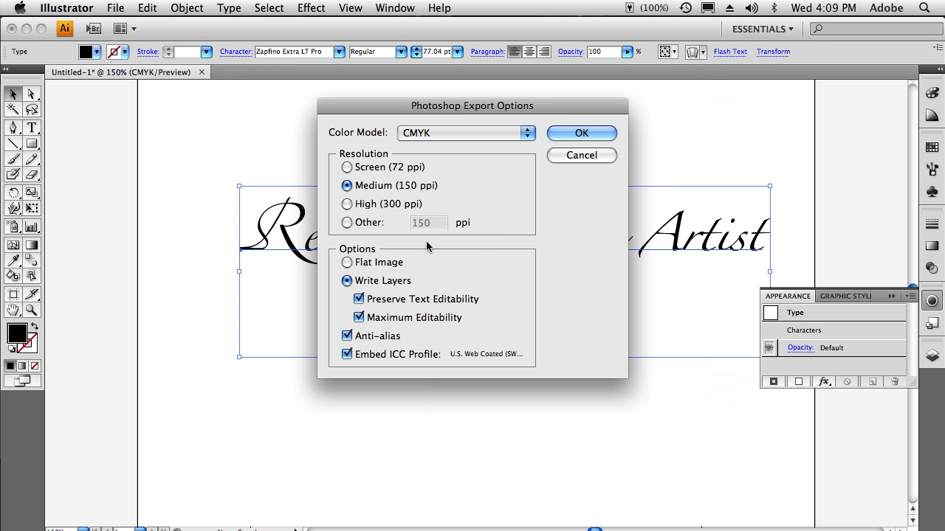
pyautogui.click(369, 205)
pyautogui.click(575, 133)
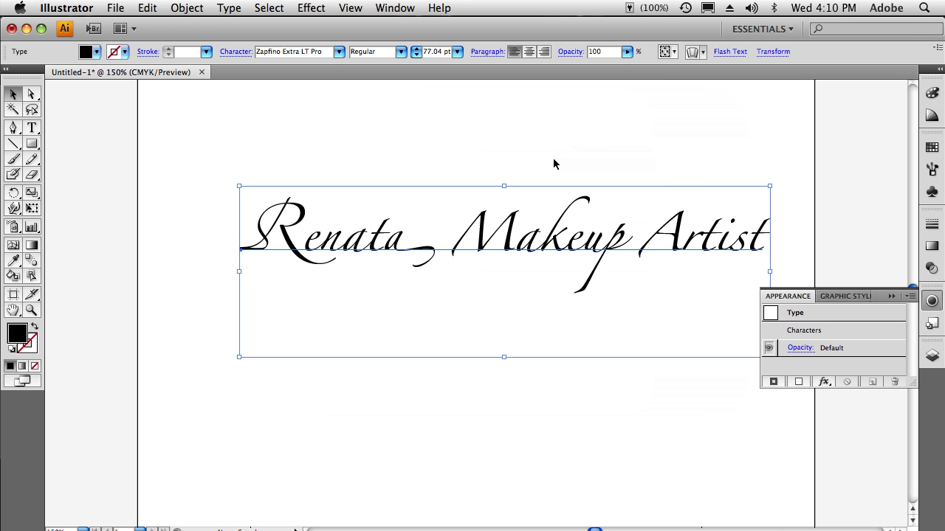
# - Switch to Adobe Bridge and open RenataLogo.psd in Photoshop
pyautogui.press('super+Tab')
pyautogui.press('super+Tab')
pyautogui.press('super+Tab')
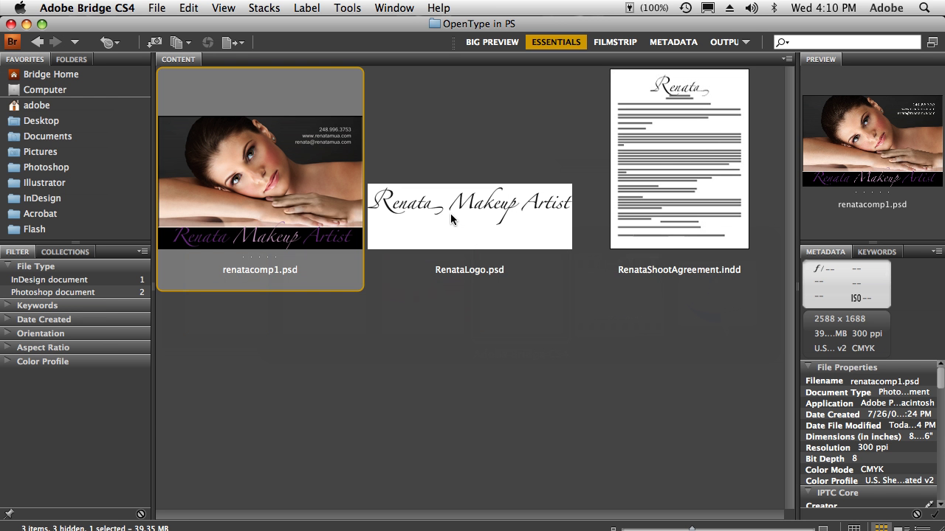
pyautogui.doubleClick(458, 209)
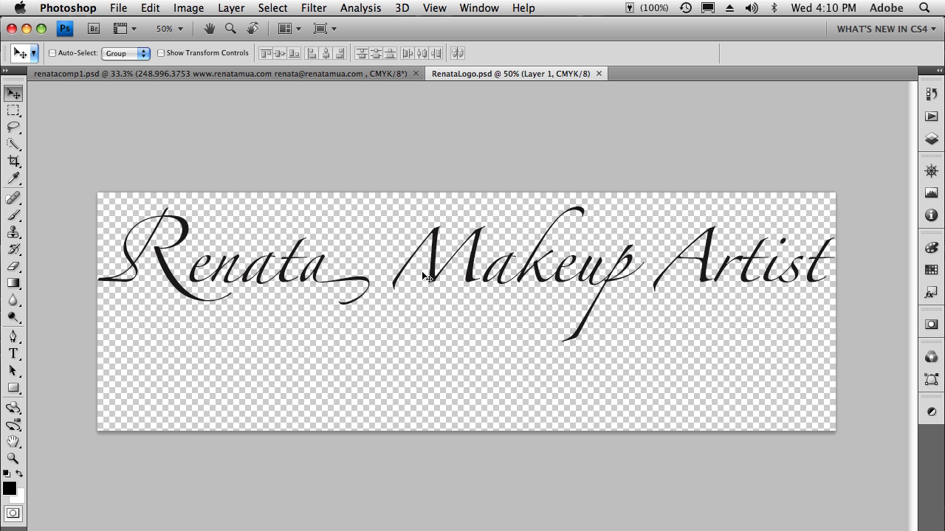
# - Move the title slightly lower on its transparent canvas and check the logo file's layer structure
pyautogui.moveTo(433, 277); pyautogui.dragTo(443, 311)
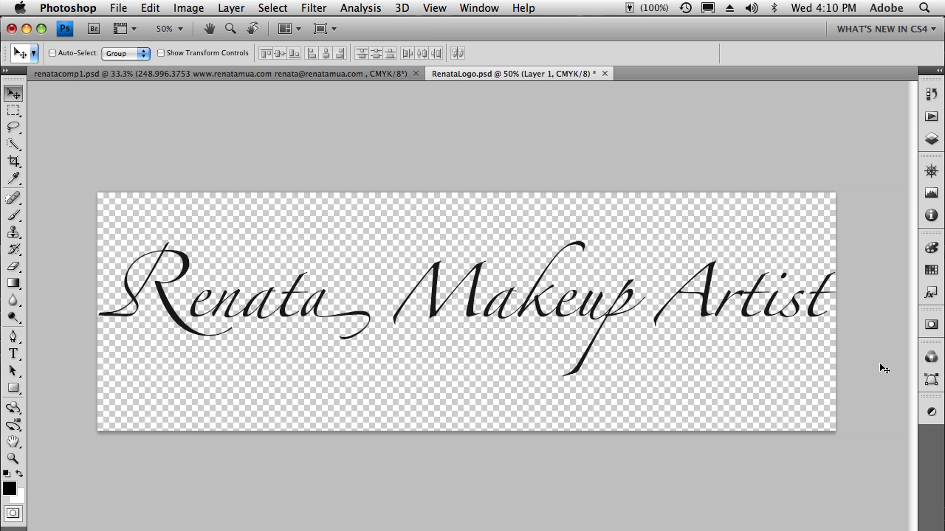
pyautogui.click(932, 139)
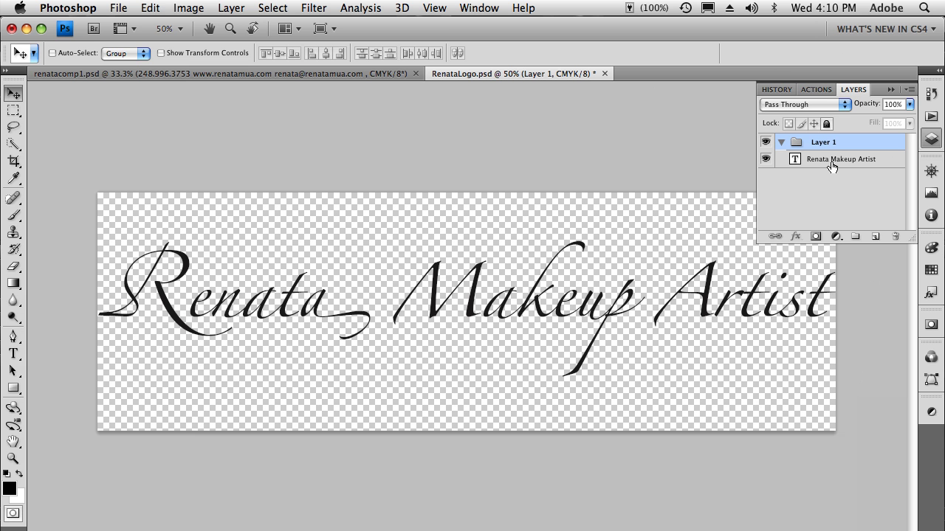
pyautogui.click(891, 89)
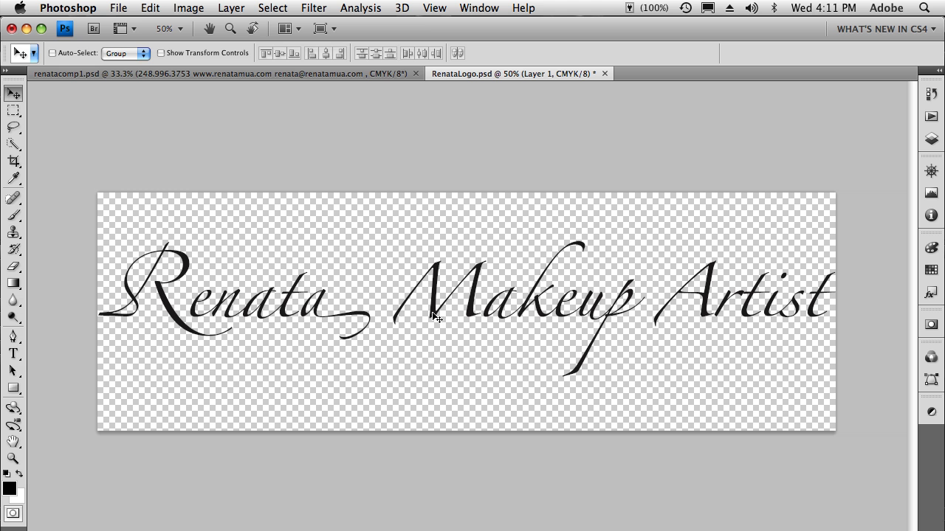
# - Copy the title from RenataLogo.psd into renatacomp1.psd, placing it across the photo just above the existing title
pyautogui.press('Delete')
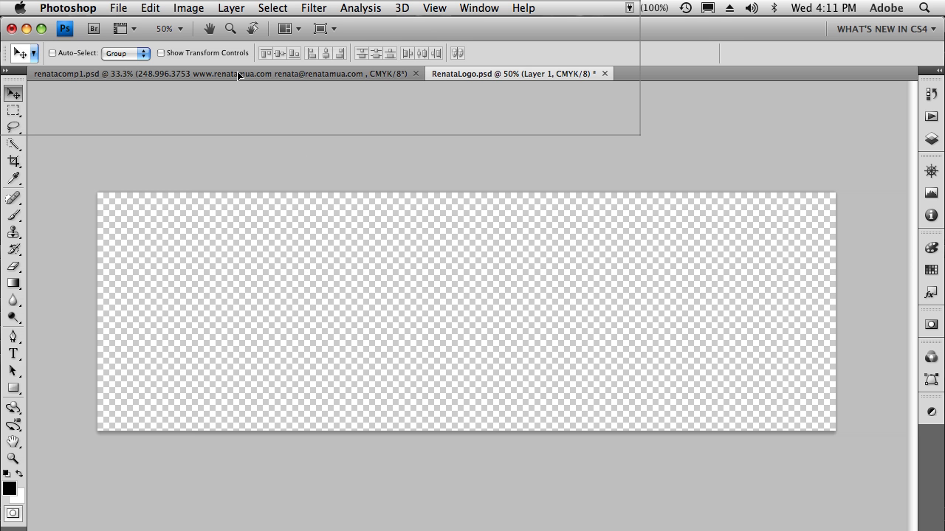
pyautogui.click(237, 74)
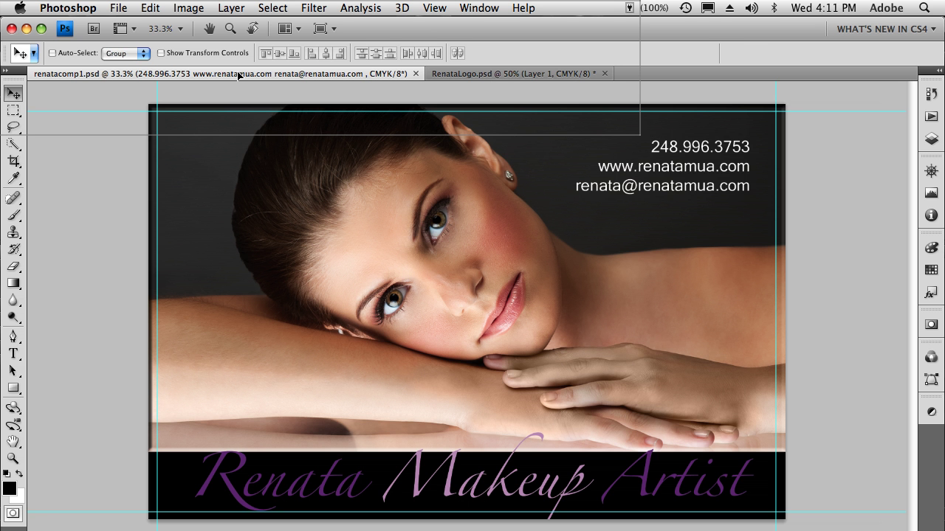
pyautogui.moveTo(238, 75); pyautogui.dragTo(462, 407)
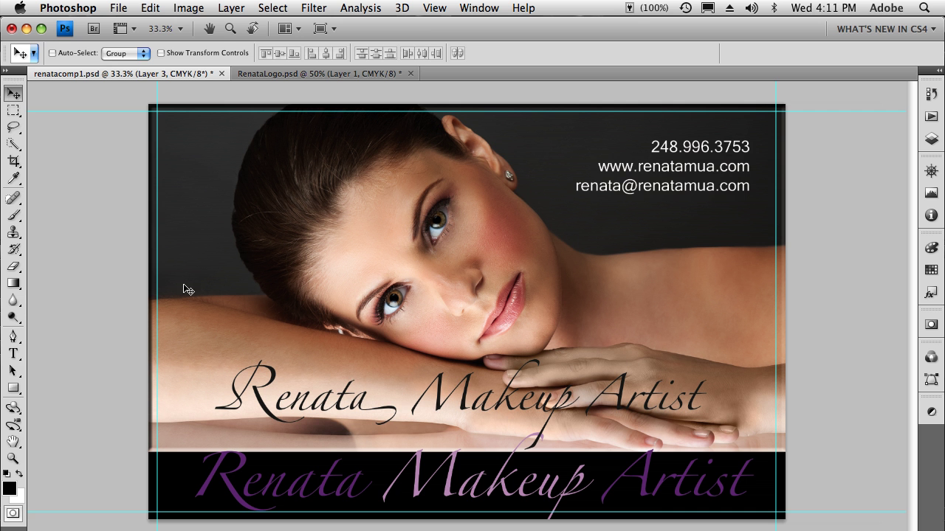
# - Colour the first word of the black title dark purple (#643881), sampled from the first word of the existing title
pyautogui.click(14, 354)
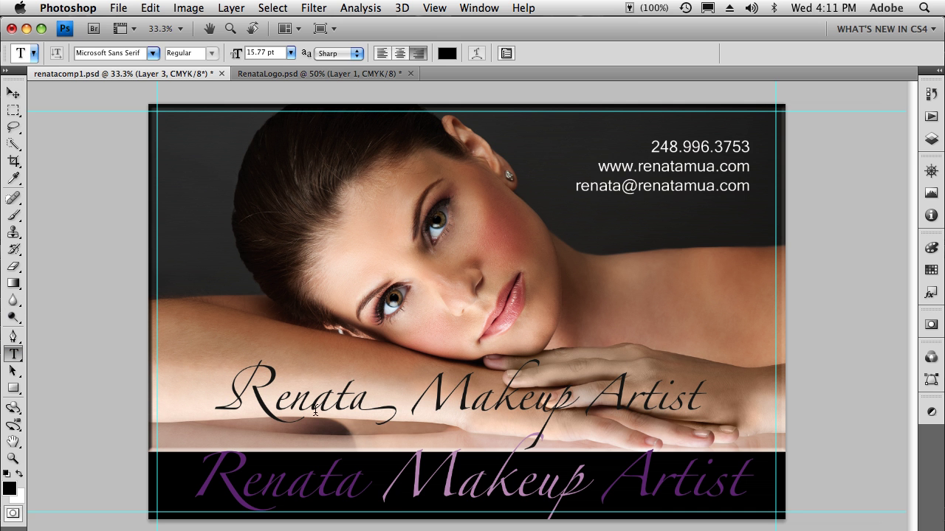
pyautogui.moveTo(362, 397); pyautogui.dragTo(234, 388)
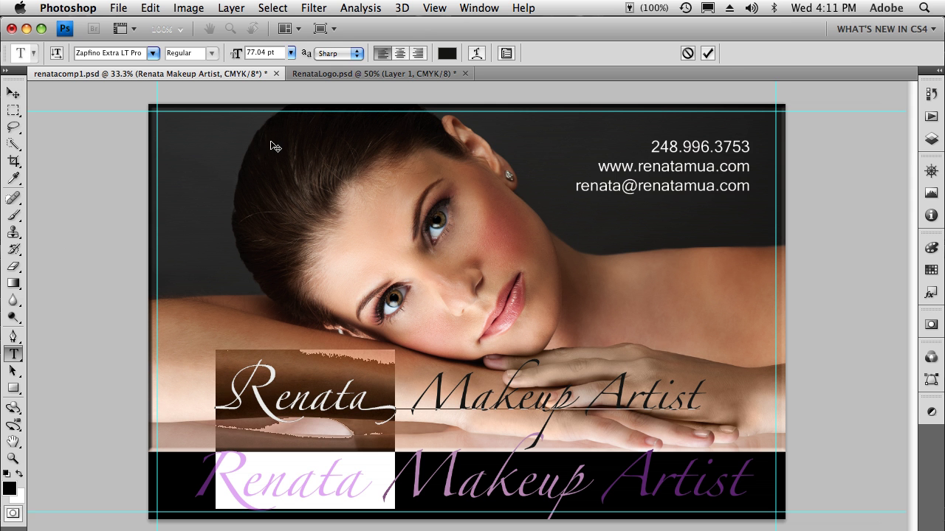
pyautogui.click(447, 53)
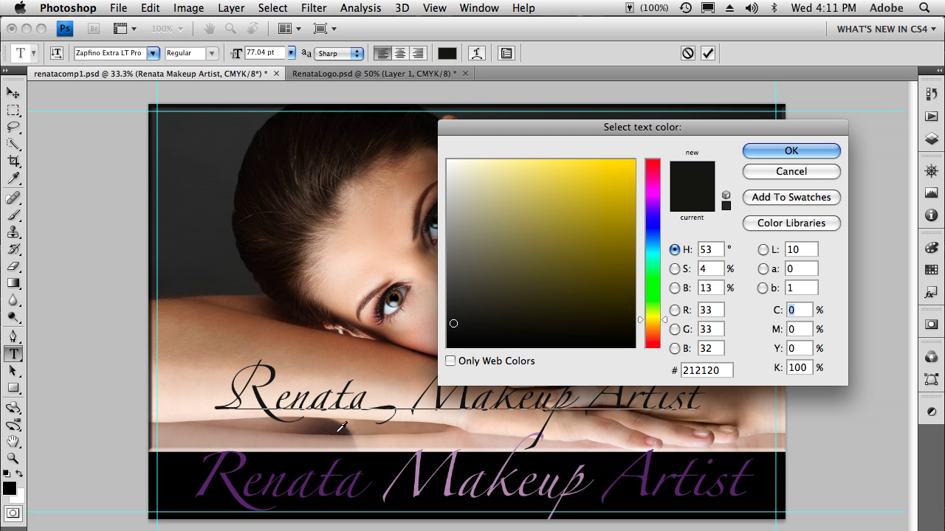
pyautogui.click(323, 481)
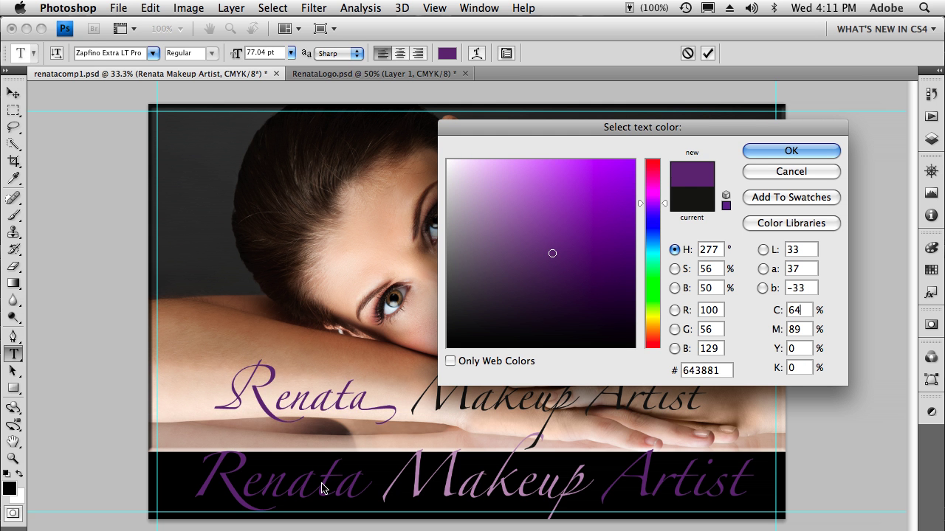
pyautogui.click(763, 161)
# - Colour the word Makeup in the new title light purple (#b898be), sampled from the matching word of the existing title
pyautogui.moveTo(571, 399); pyautogui.dragTo(431, 402)
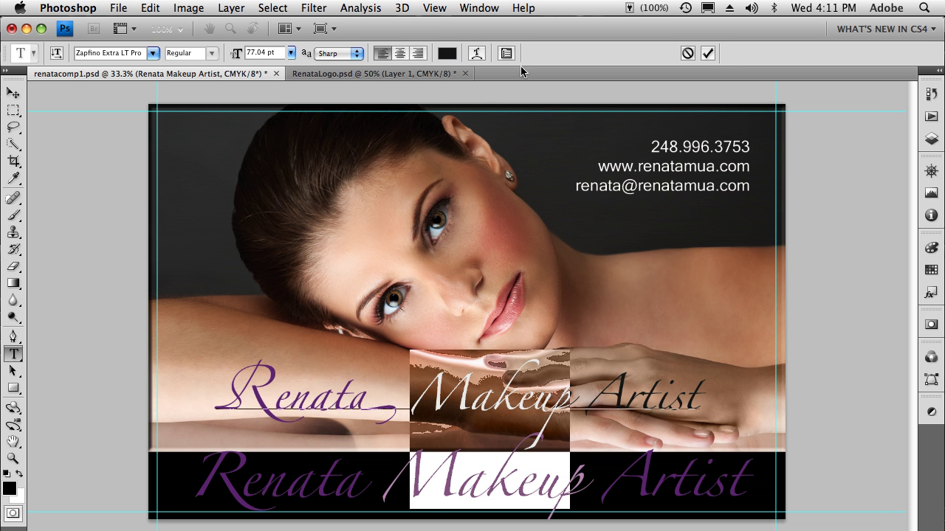
pyautogui.click(446, 53)
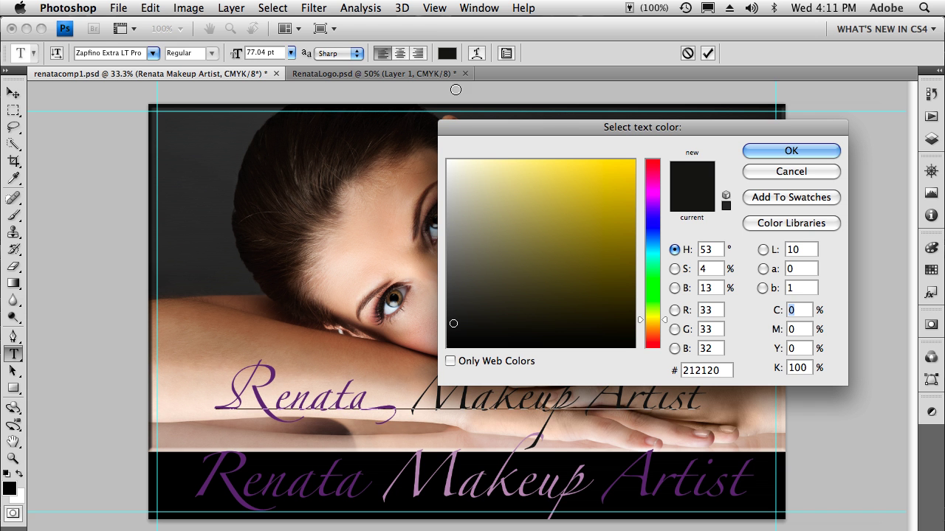
pyautogui.click(450, 486)
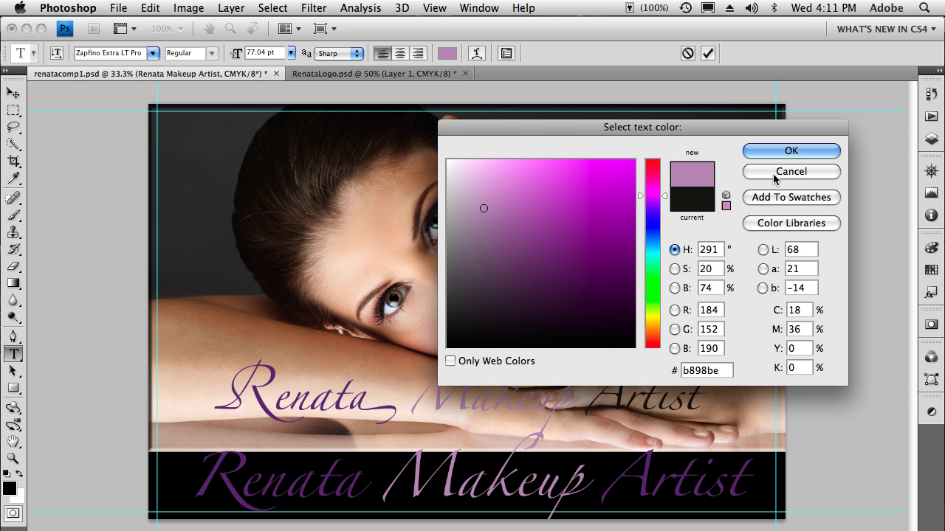
pyautogui.click(791, 151)
# - Colour the word Artist in the new title with the dark purple sampled from the existing title and finish text editing
pyautogui.moveTo(702, 398); pyautogui.dragTo(589, 402)
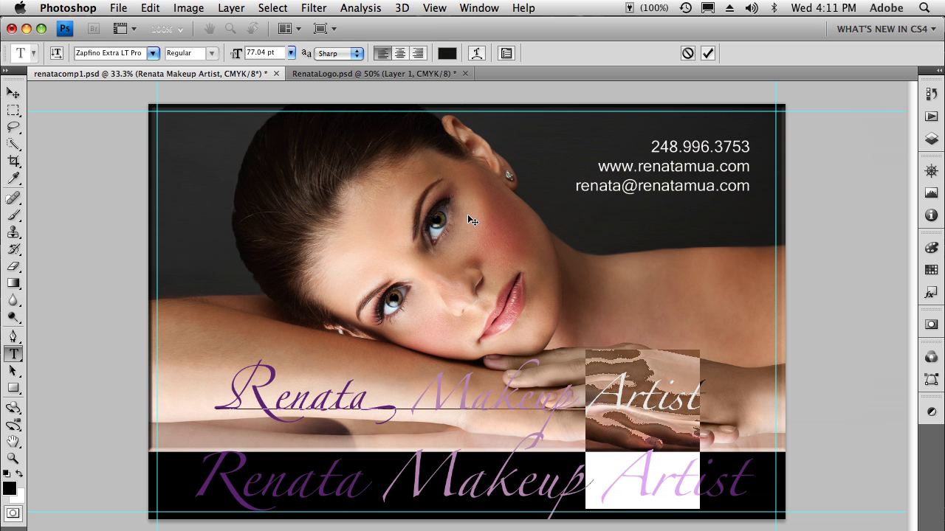
pyautogui.click(447, 54)
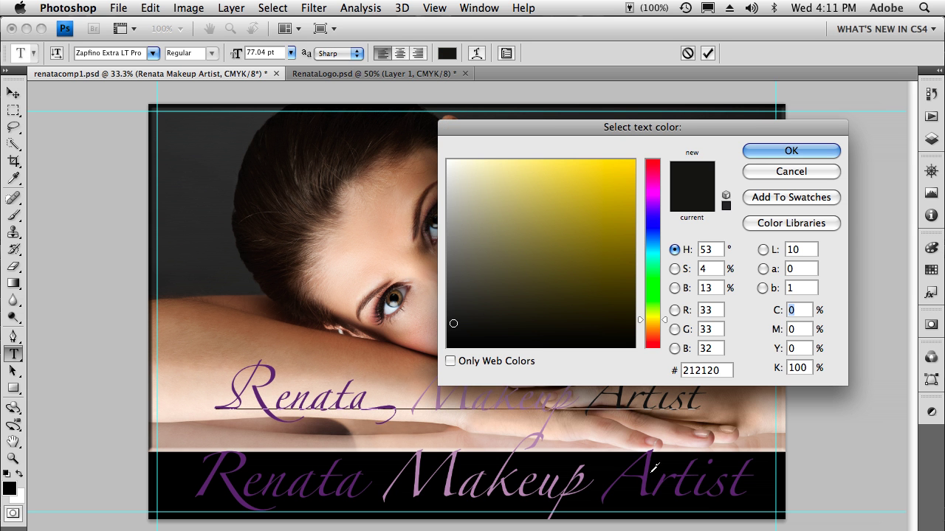
pyautogui.click(646, 474)
pyautogui.click(791, 150)
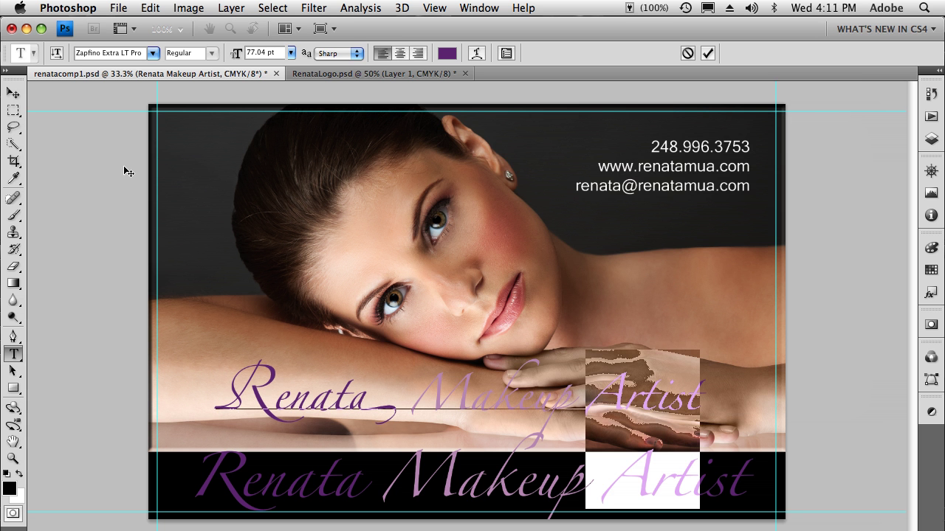
pyautogui.click(13, 93)
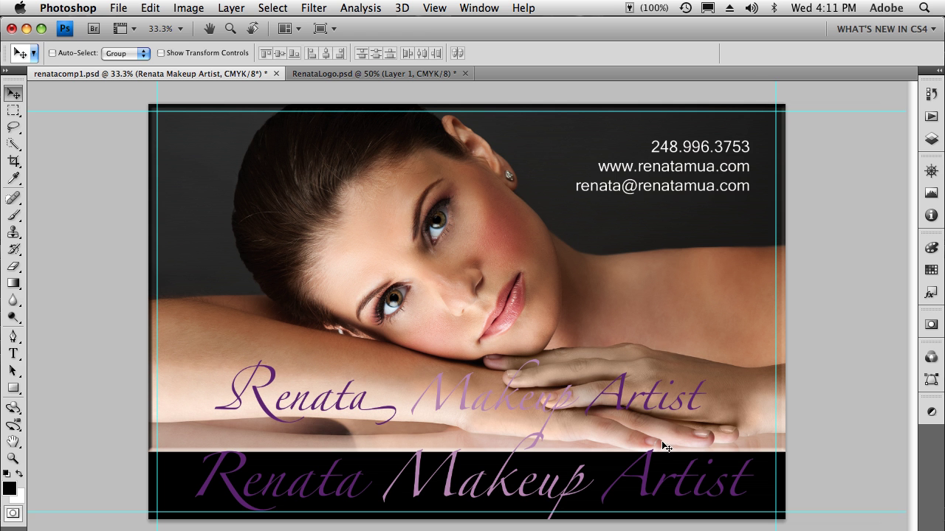
# - Examine the old title's text layer and the hidden title layer with effects by toggling each one's visibility
pyautogui.click(930, 140)
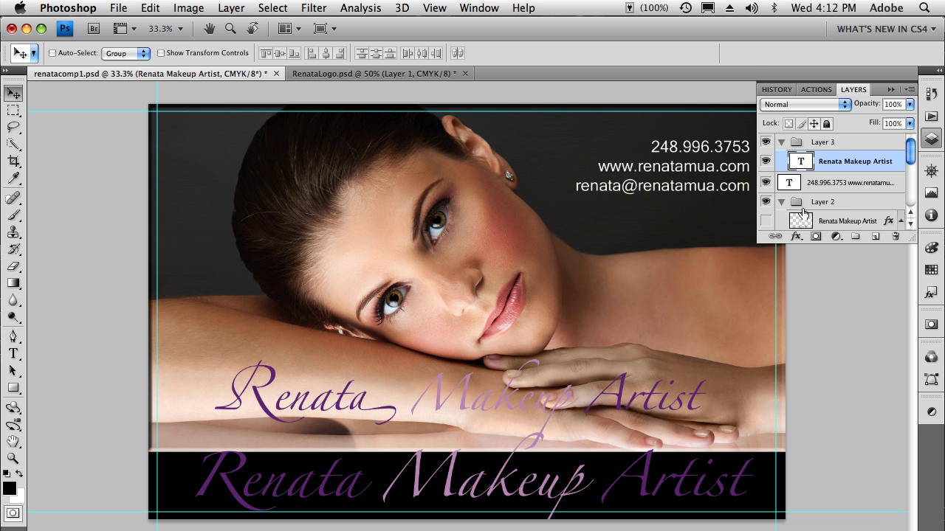
pyautogui.scroll(-1, 863, 217)
pyautogui.scroll(-2, 863, 217)
pyautogui.scroll(-1, 862, 217)
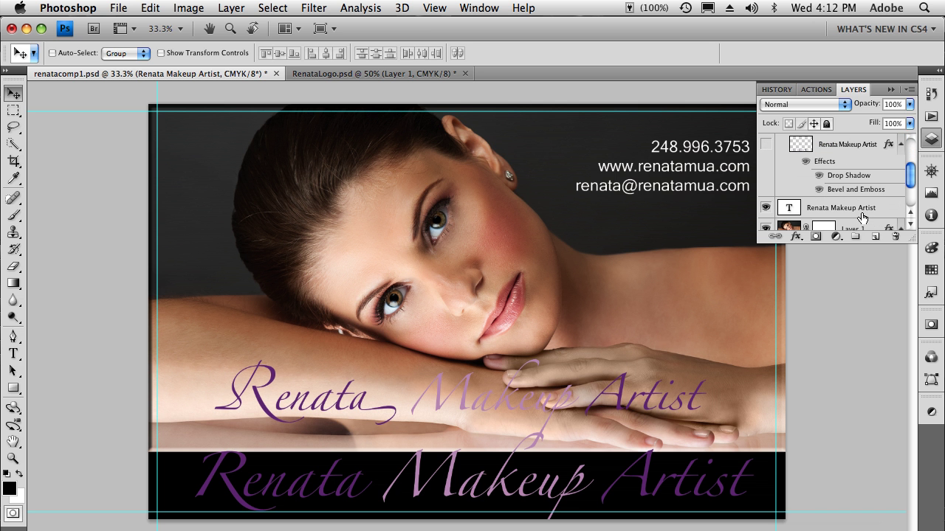
pyautogui.click(765, 209)
pyautogui.click(765, 210)
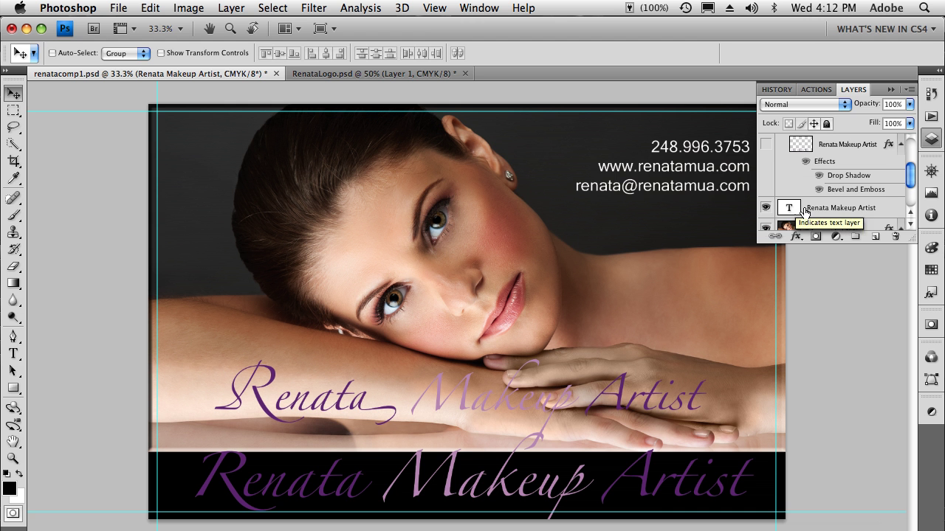
pyautogui.click(766, 146)
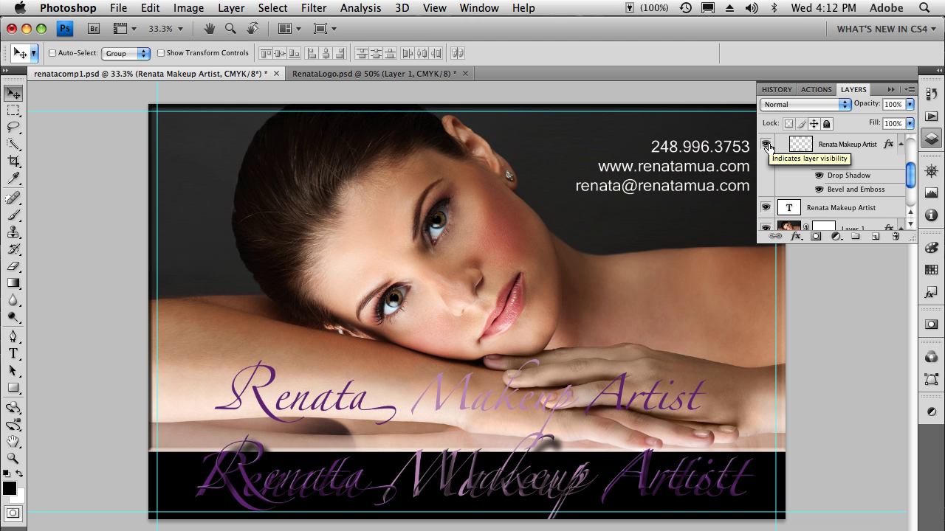
pyautogui.click(766, 145)
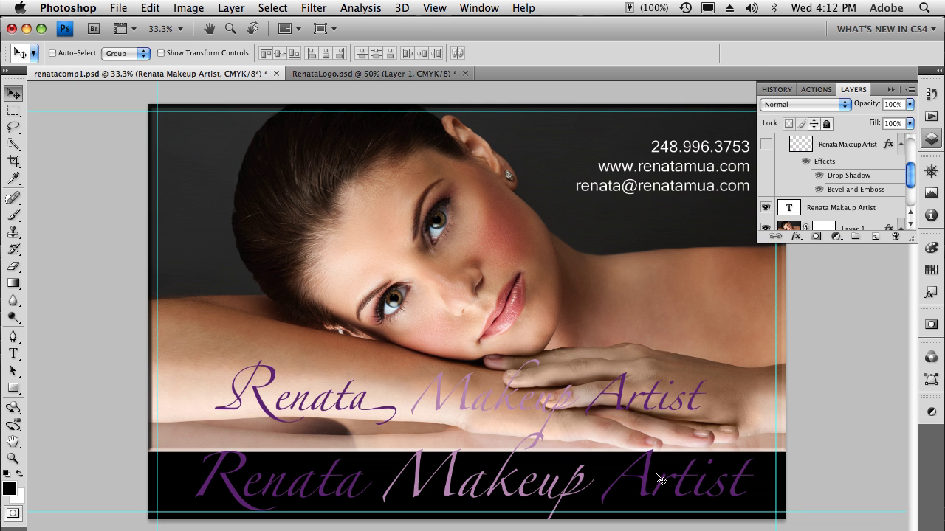
# - Hide the old title's text layer and move the new title straight down onto the black band below the photo
pyautogui.click(766, 208)
pyautogui.moveTo(622, 402); pyautogui.dragTo(627, 480)
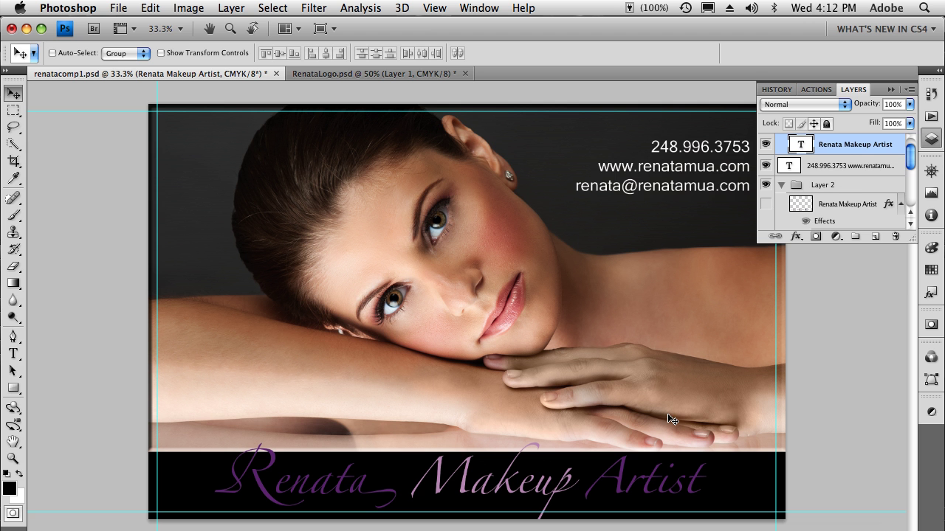
# - Add a Drop Shadow with angle -161° and distance 6 px, plus Bevel and Emboss, to the new title's text layer
pyautogui.scroll(1, 869, 184)
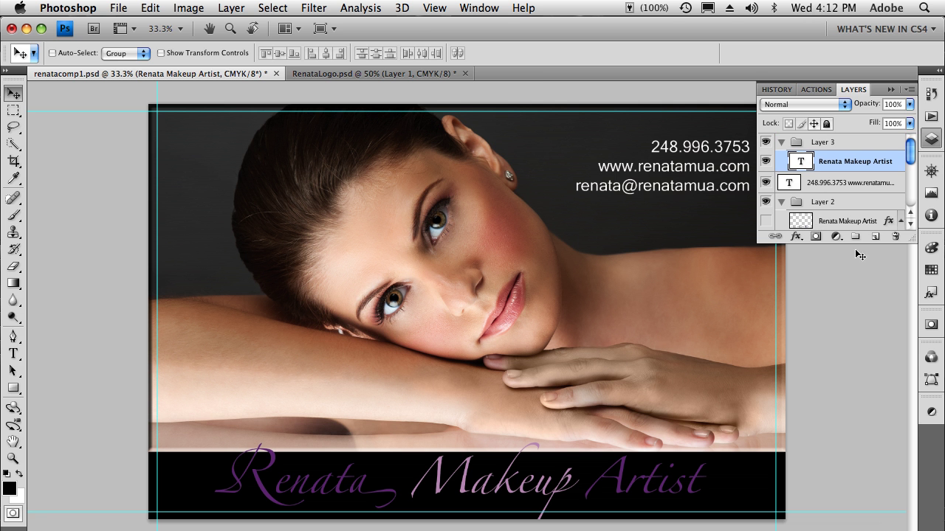
pyautogui.click(795, 236)
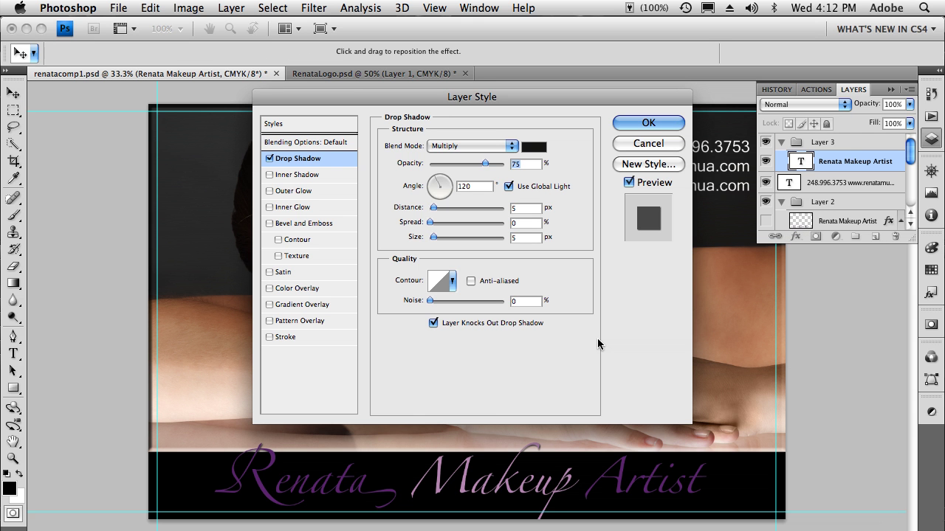
pyautogui.moveTo(307, 459); pyautogui.dragTo(307, 459)
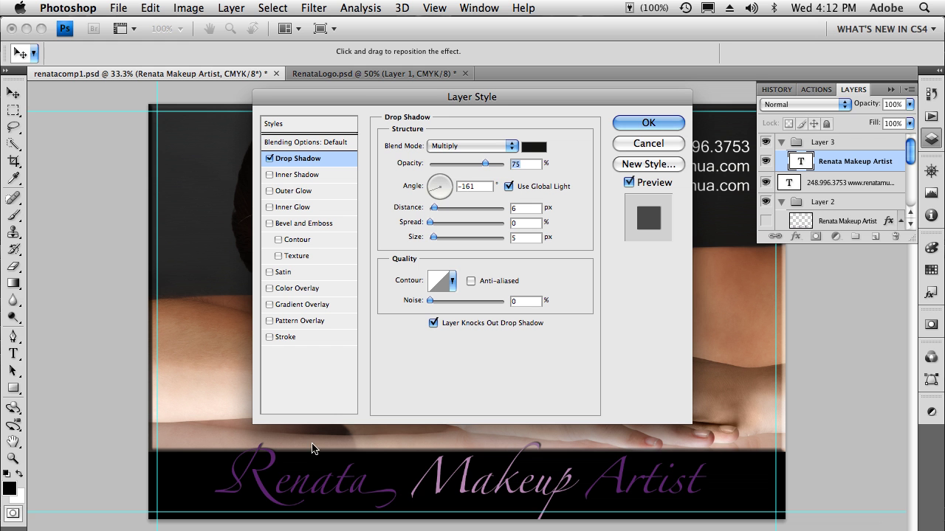
pyautogui.click(269, 223)
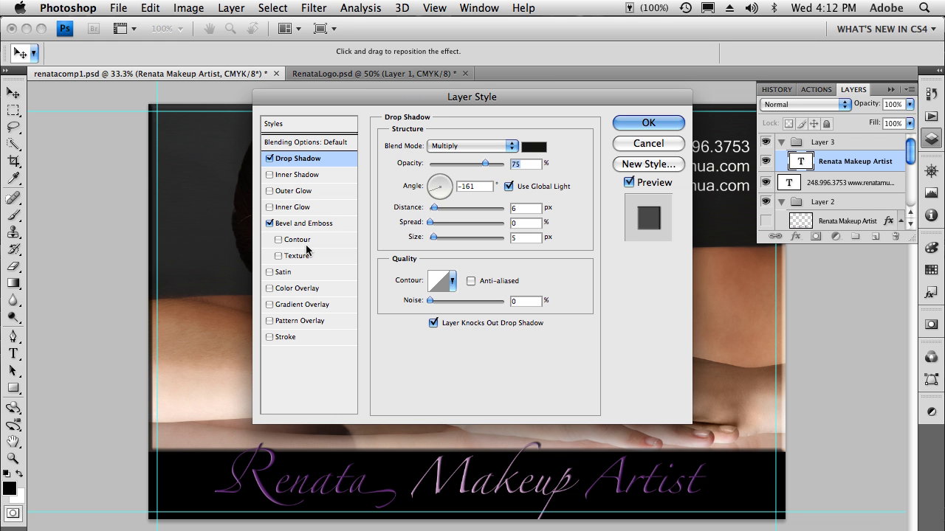
pyautogui.click(647, 124)
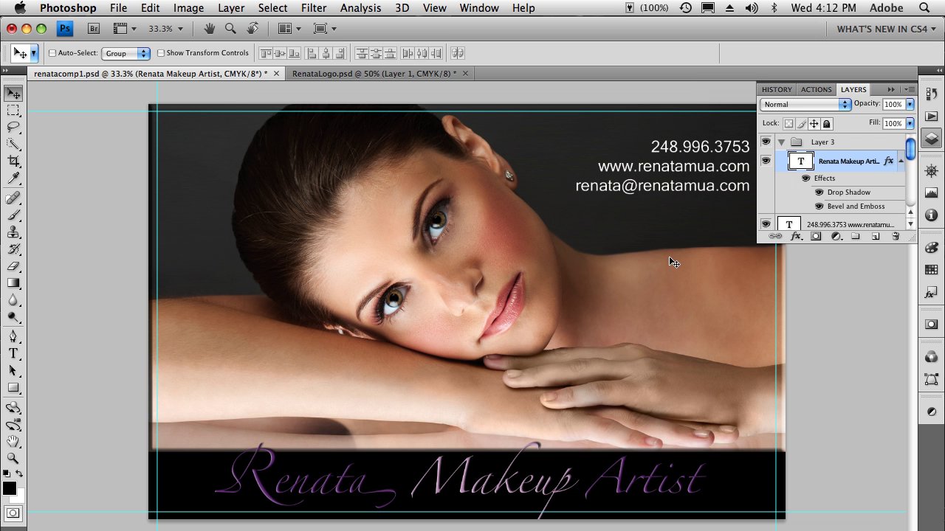